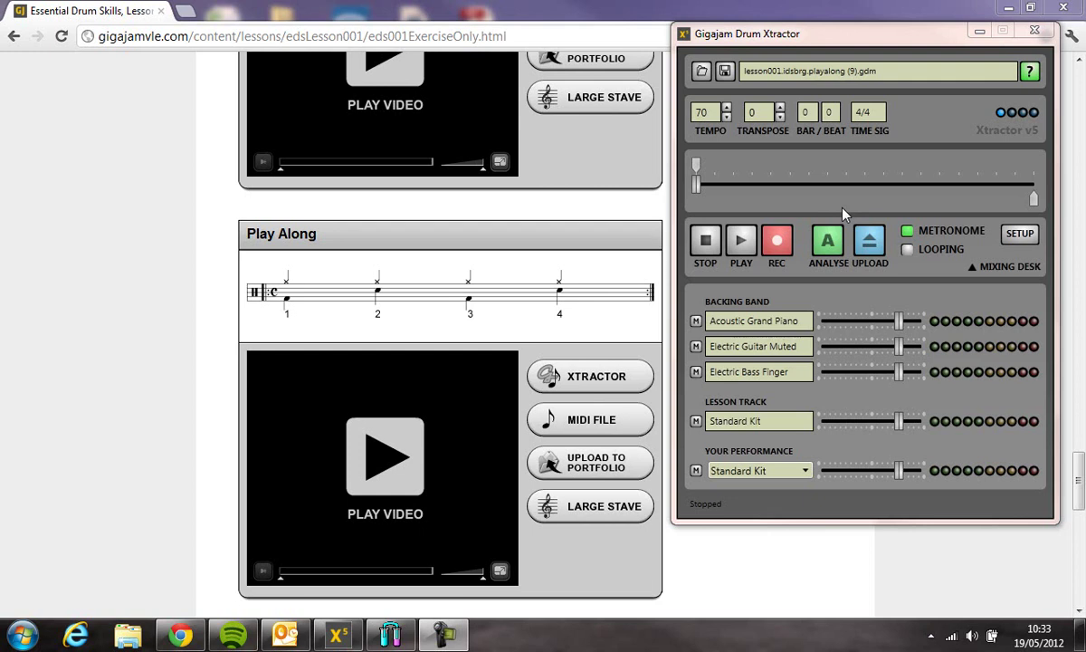
Step: In Setup, choose Yamaha UX16-1 as MIDI input and Microsoft GS Wavetable Synth as output
left_click(1017, 239)
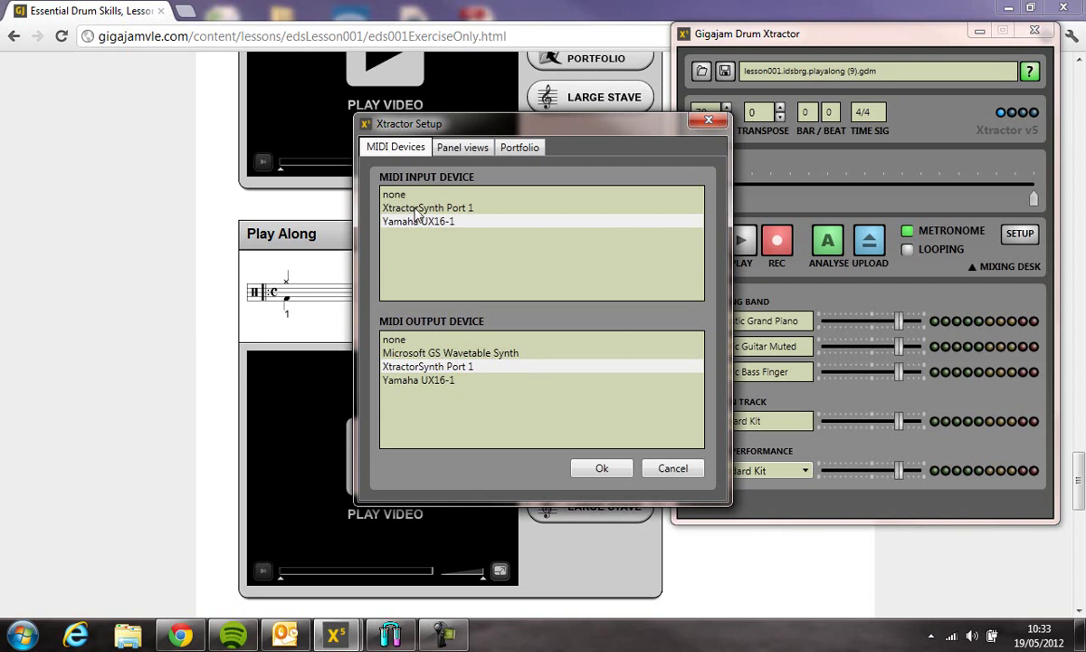
left_click(408, 226)
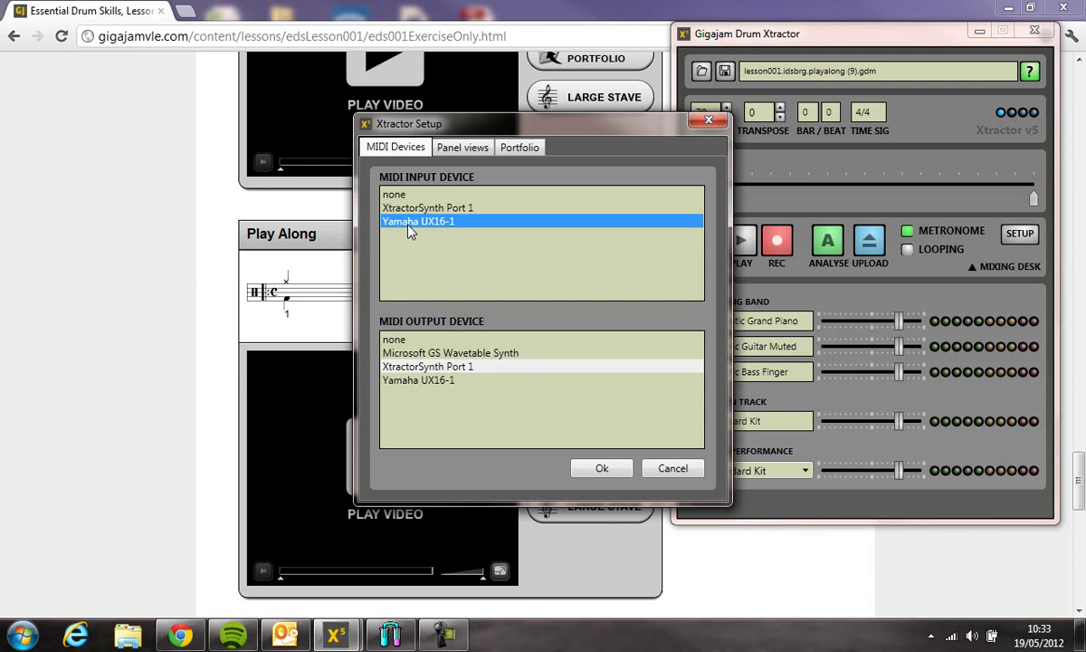
left_click(418, 353)
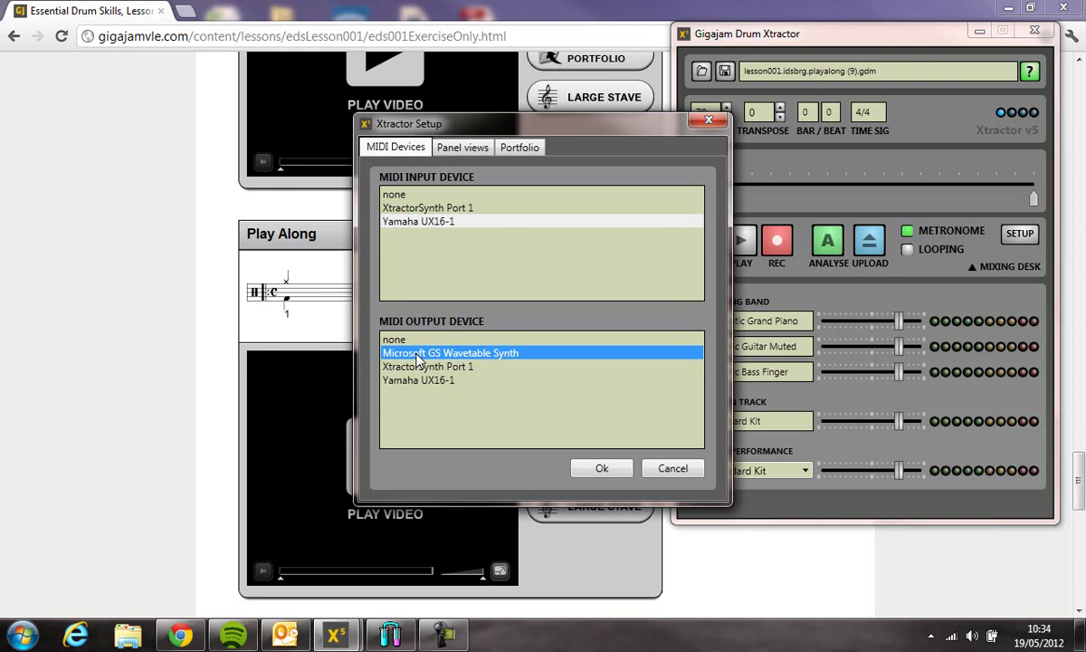
left_click(601, 469)
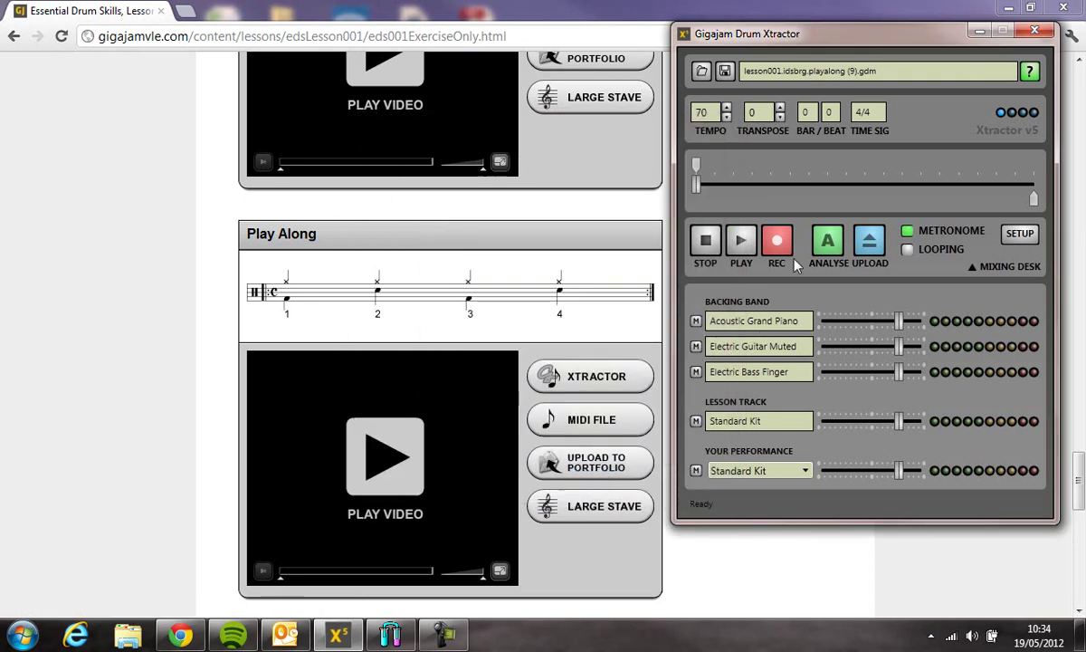
Step: Record a new take, discarding the previous one, analyse it at 2%, and close the analyser
left_click(770, 243)
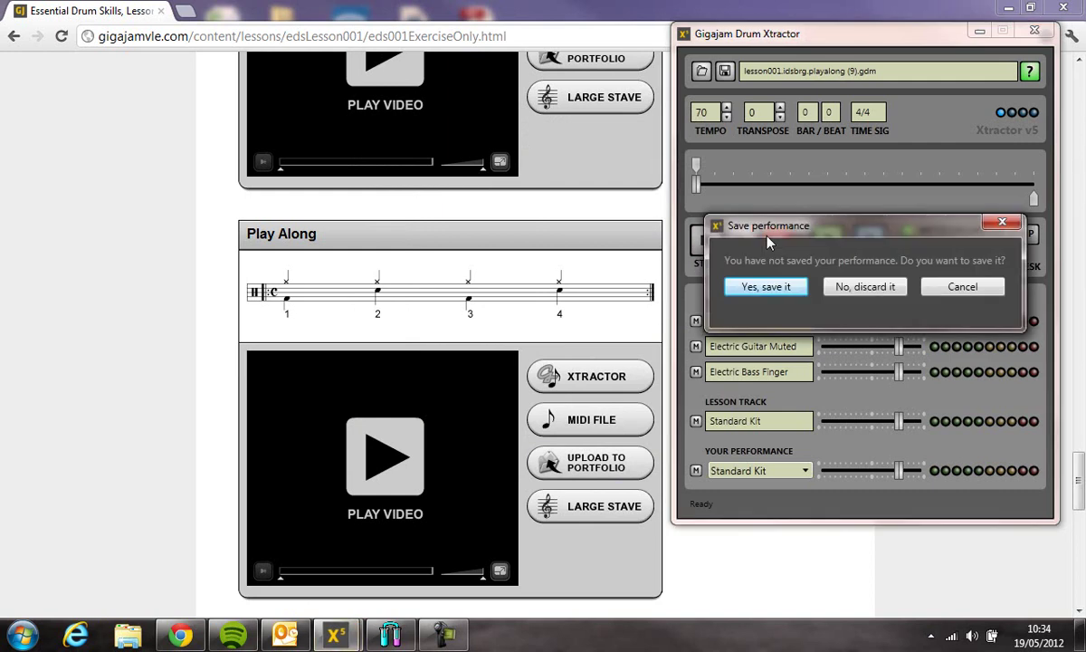
left_click(871, 288)
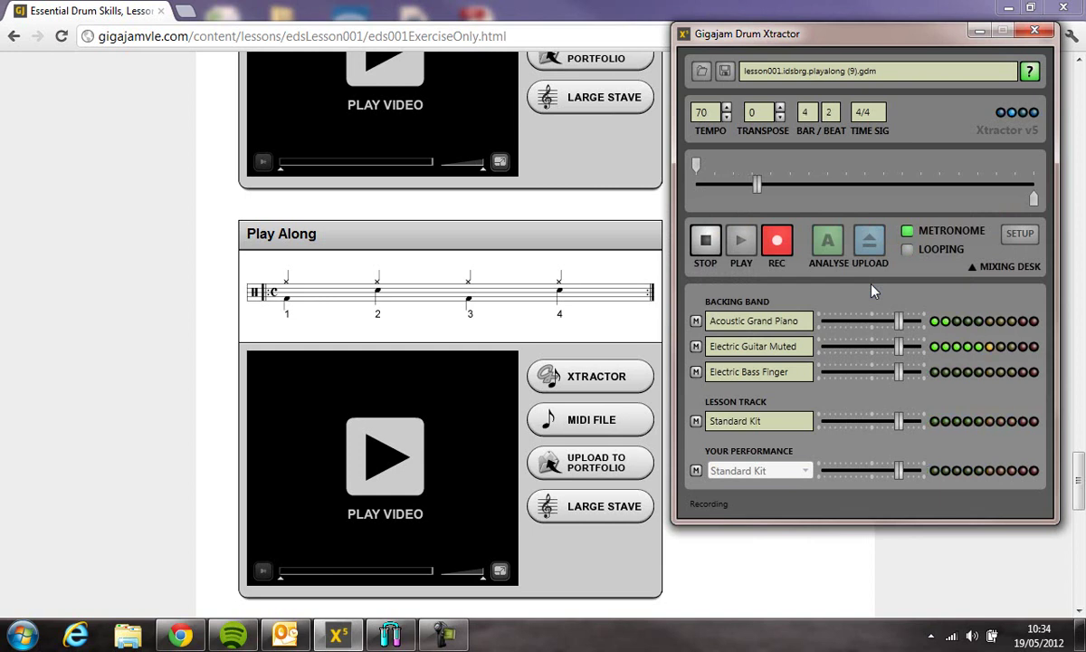
left_click(706, 250)
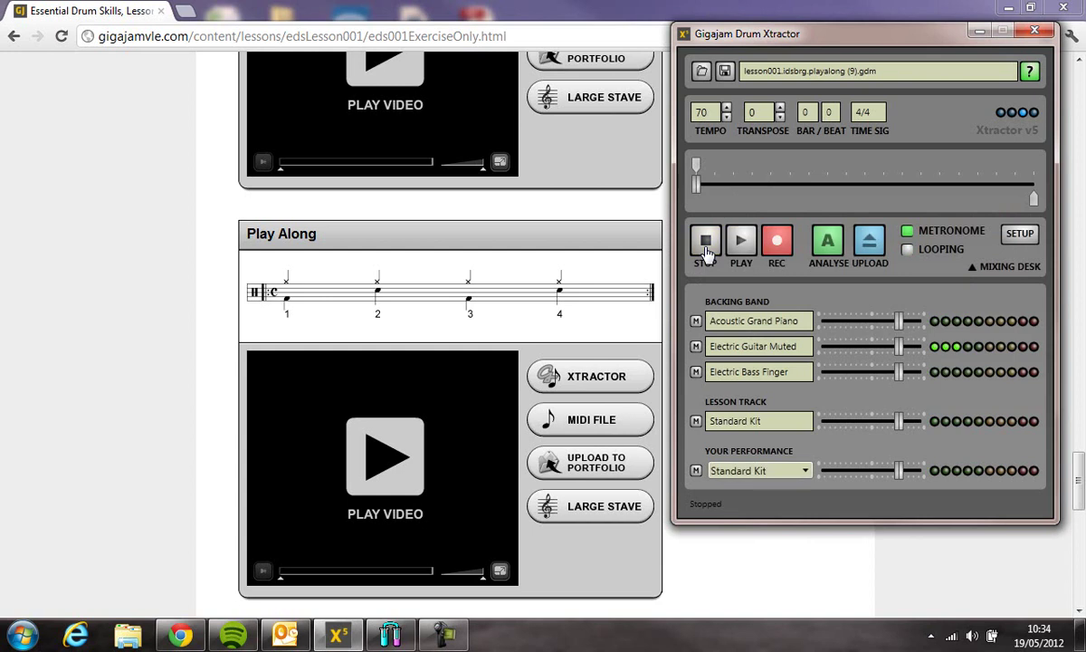
left_click(827, 244)
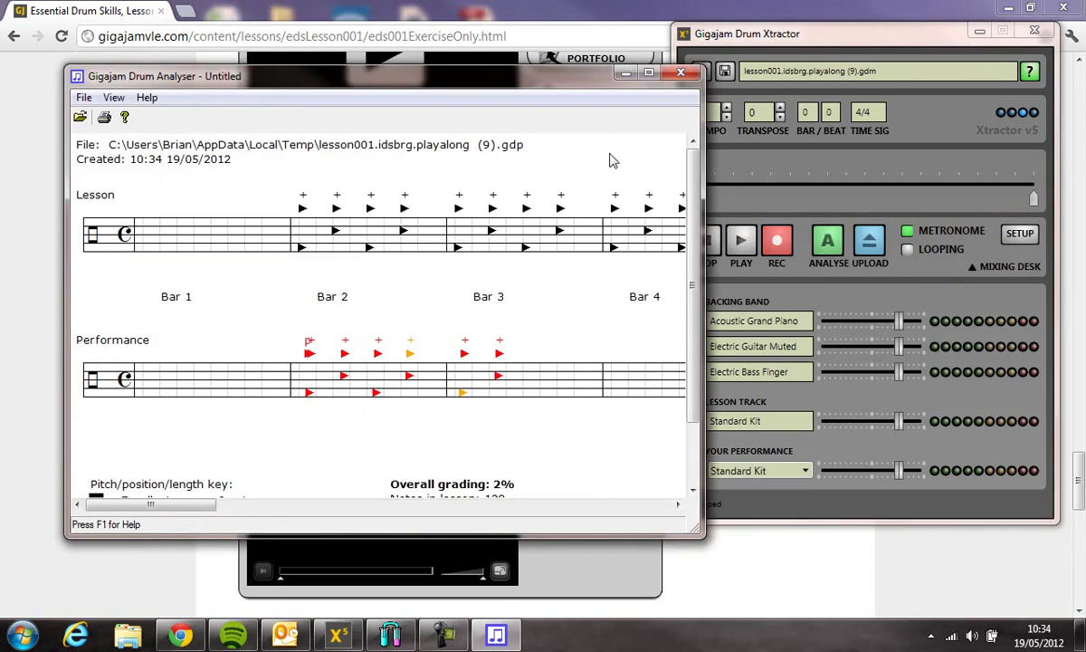
left_click(680, 73)
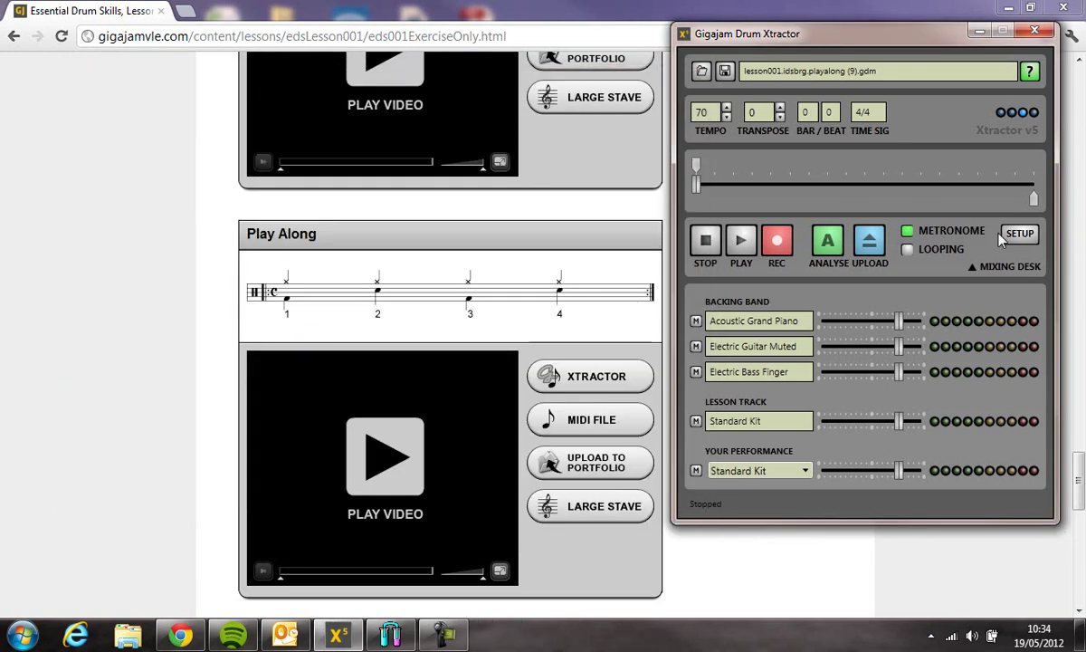
Step: Switch the MIDI Output Device to Yamaha UX16-1 in Setup and confirm
left_click(1017, 234)
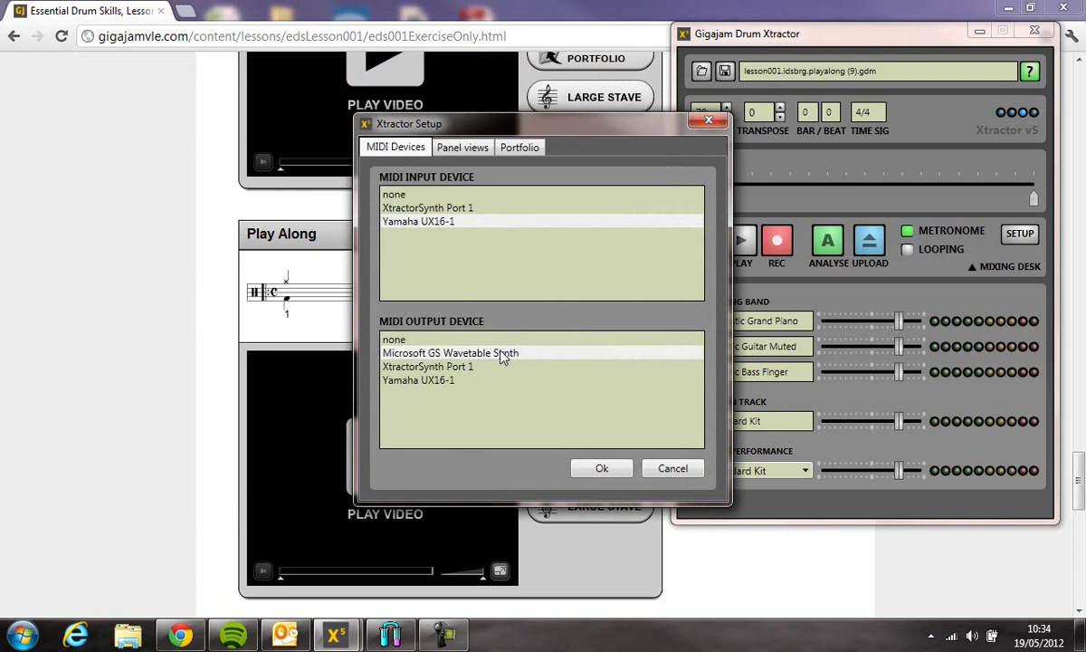
left_click(446, 381)
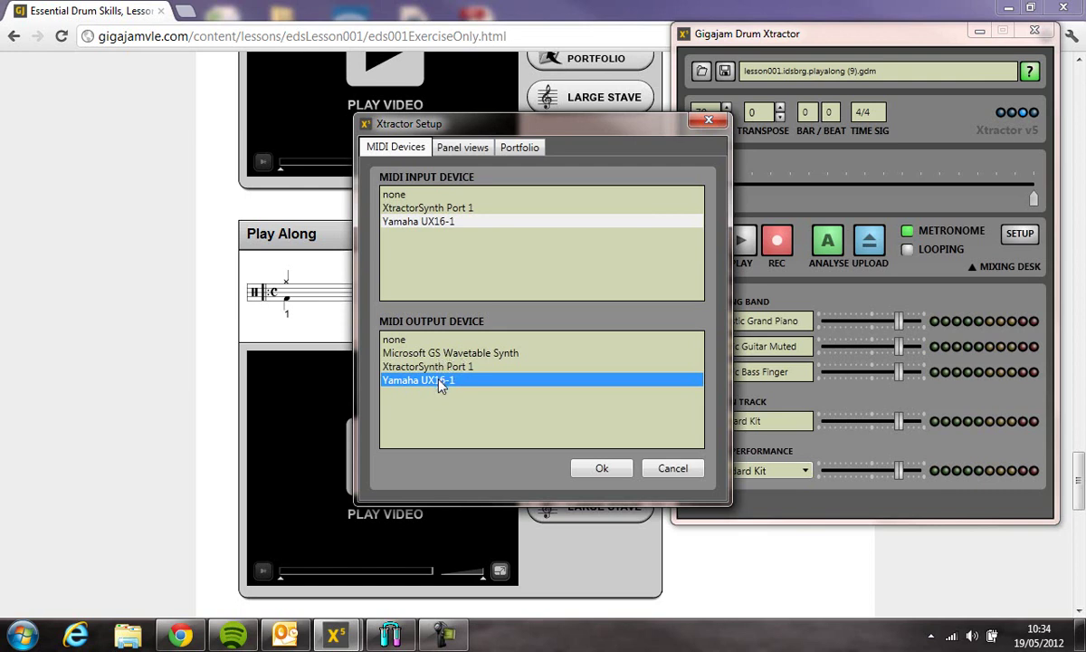
left_click(604, 469)
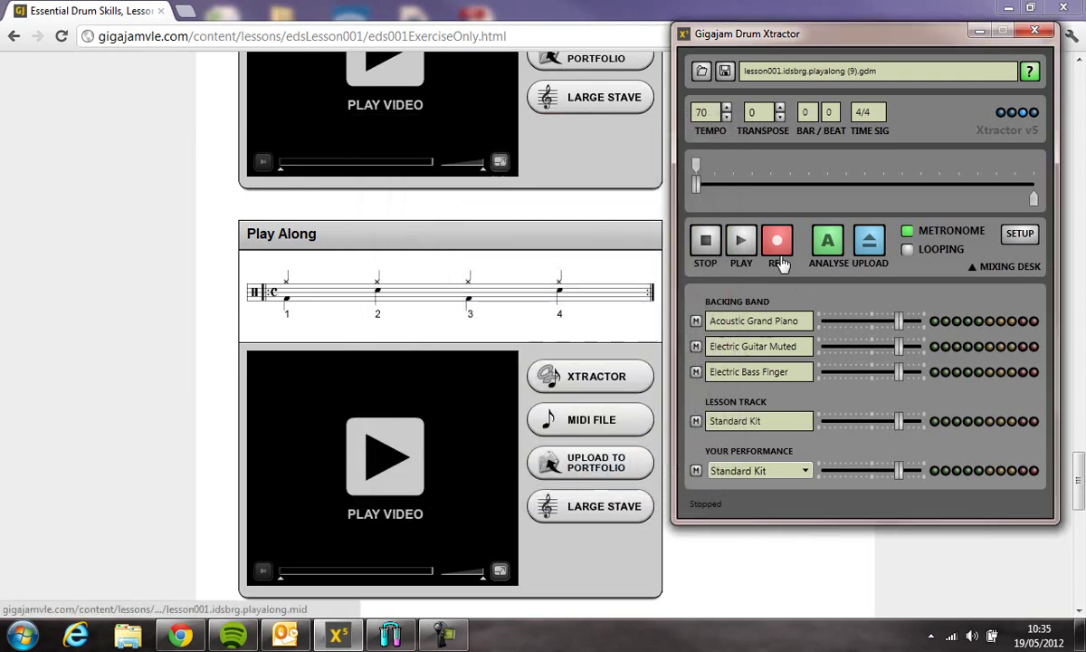
Step: Record another take and analyse it maximized: 22% overall, 30 of 128 notes; then close it
left_click(777, 243)
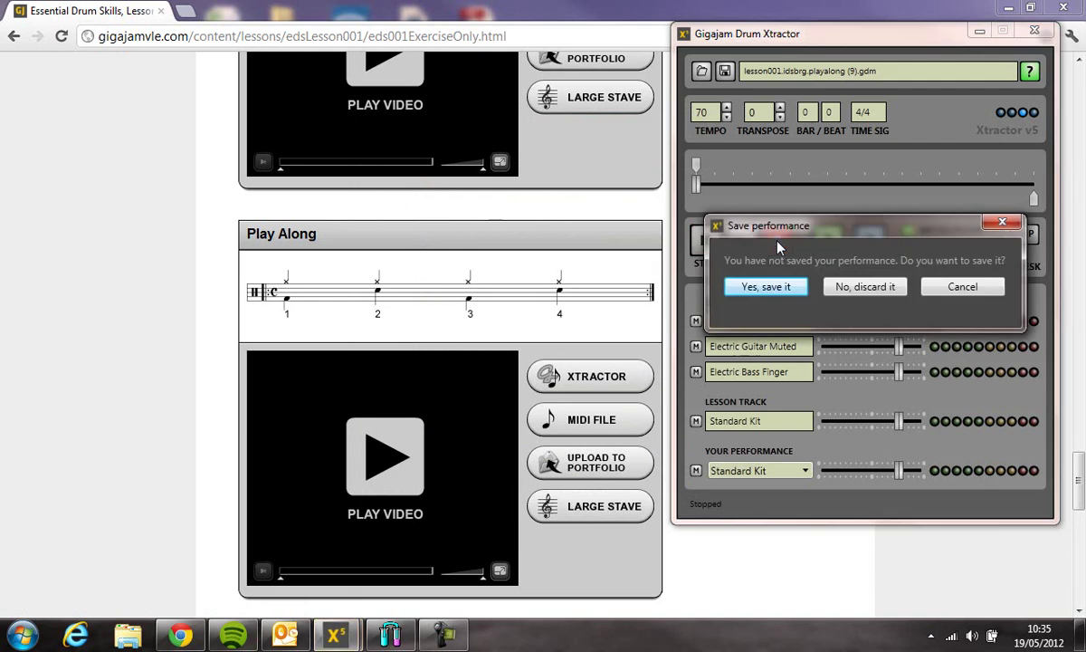
left_click(848, 287)
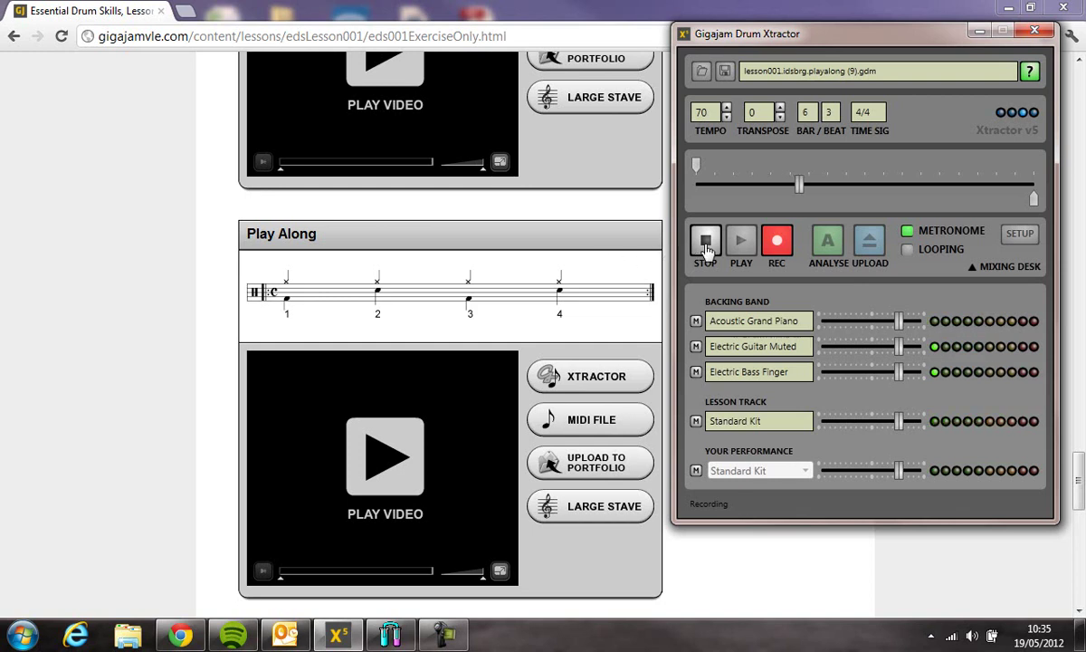
left_click(706, 242)
left_click(827, 244)
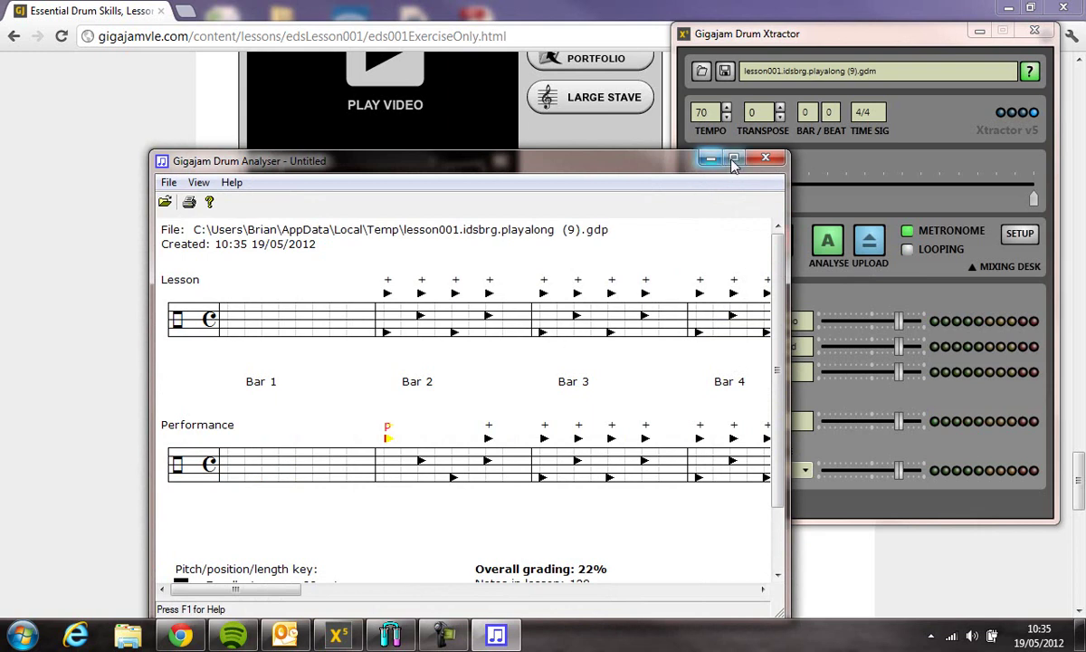
left_click(734, 159)
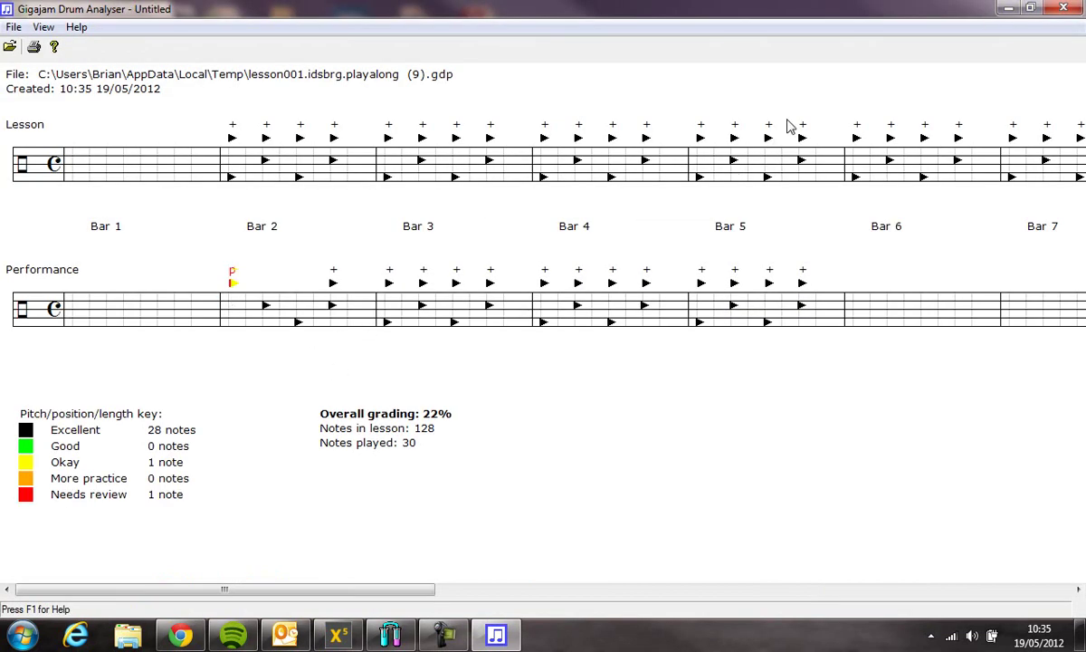
left_click(1064, 8)
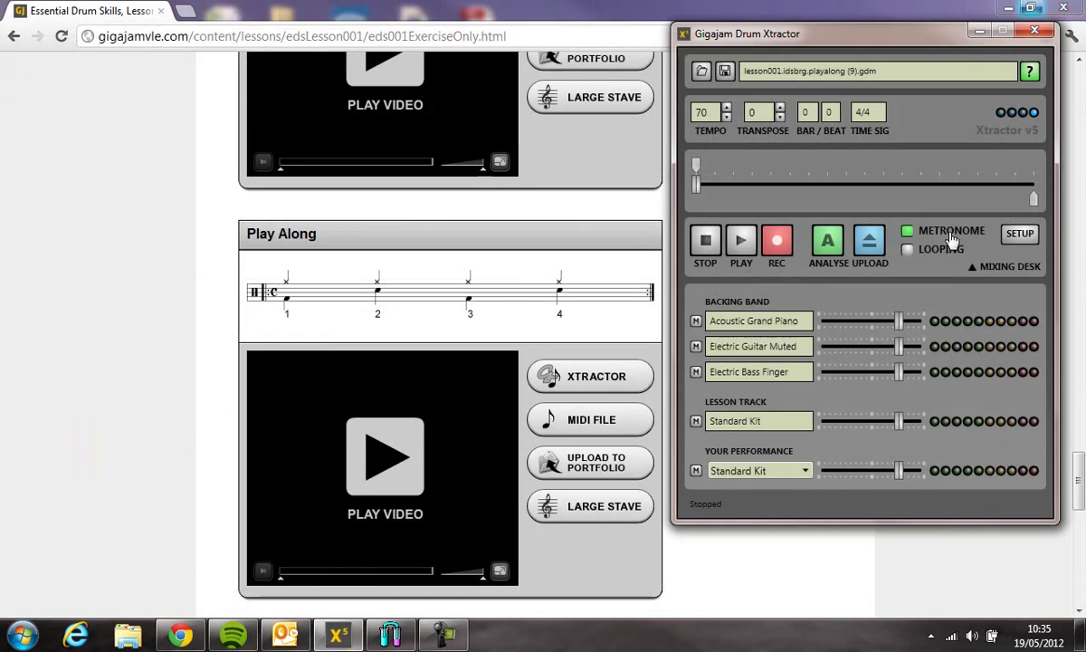
Step: Reopen Setup and select XtractorSynth Port 1 as the MIDI output device
left_click(1020, 234)
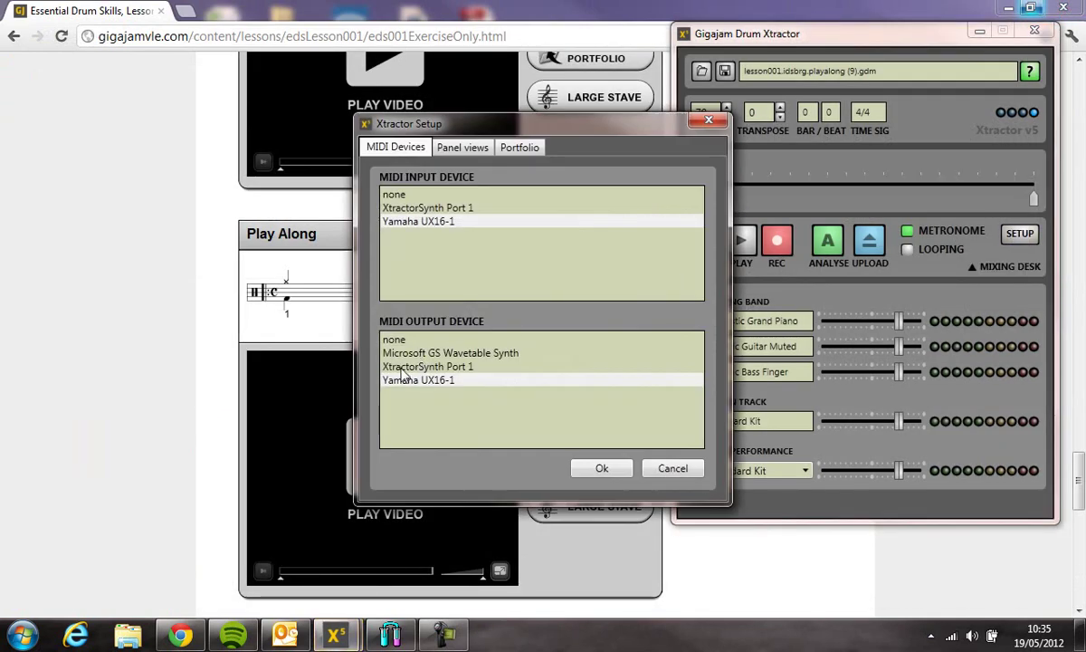
left_click(395, 367)
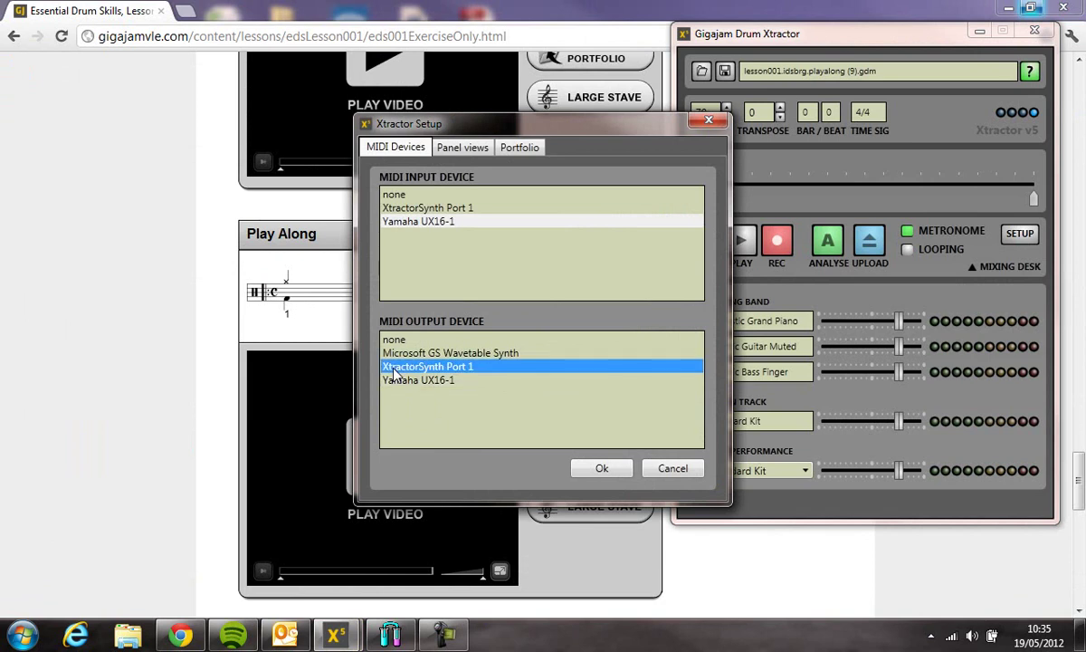
Step: Confirm XtractorSynth Port 1 output, then record a fresh take, discarding the previous one
left_click(601, 468)
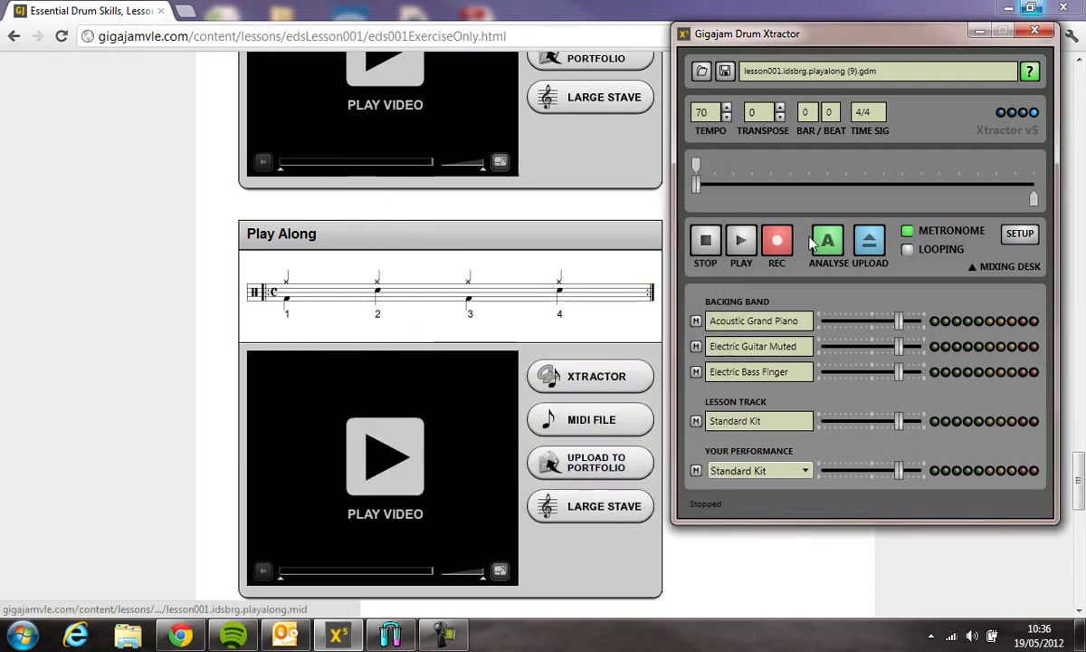
left_click(778, 242)
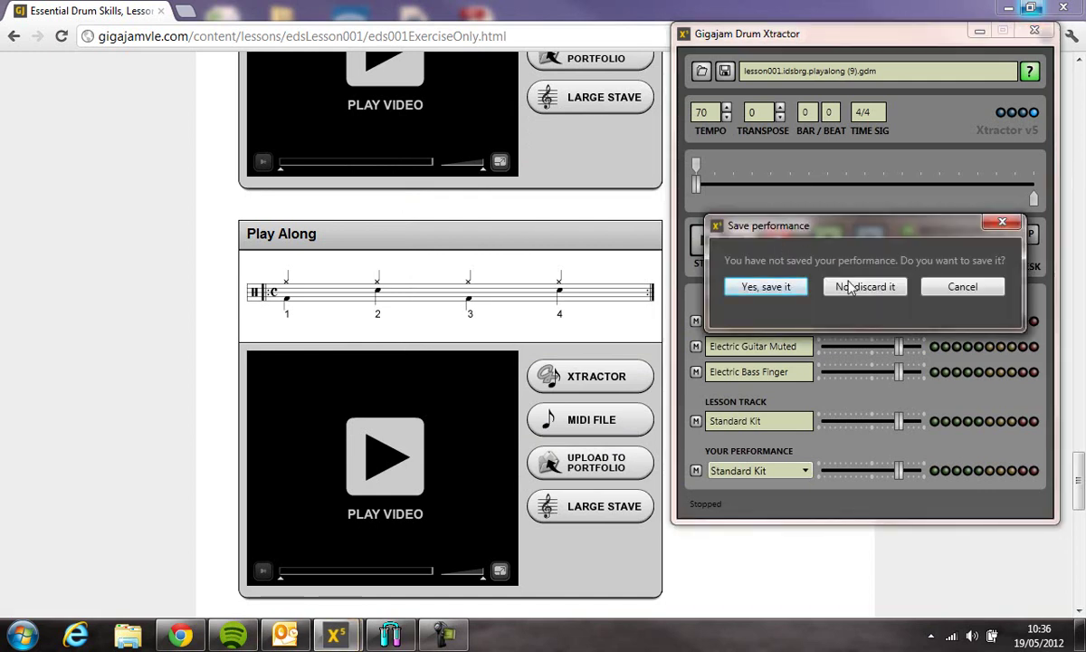
left_click(863, 290)
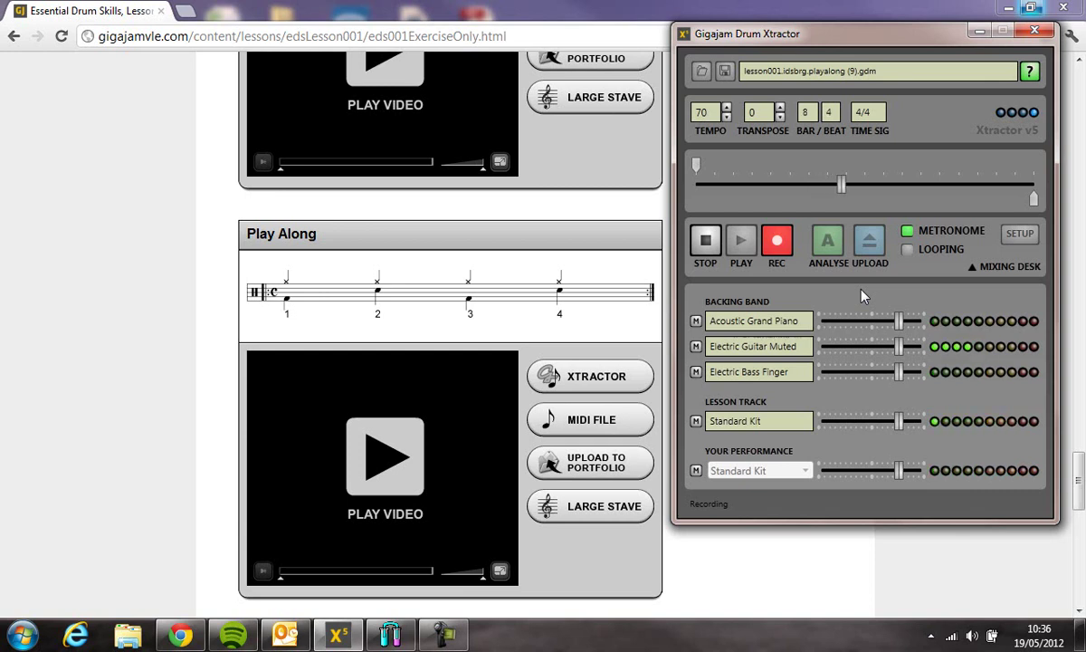
left_click(704, 241)
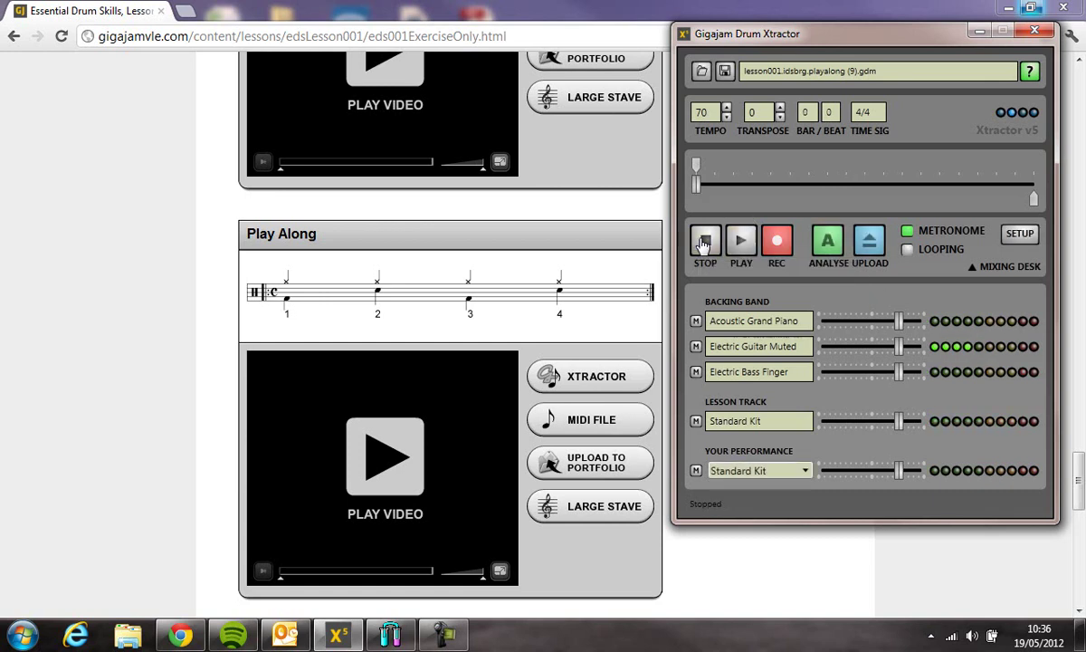
Step: Analyse the take maximized, showing 38% with 53 of 128 notes, then close the Analyser
left_click(828, 246)
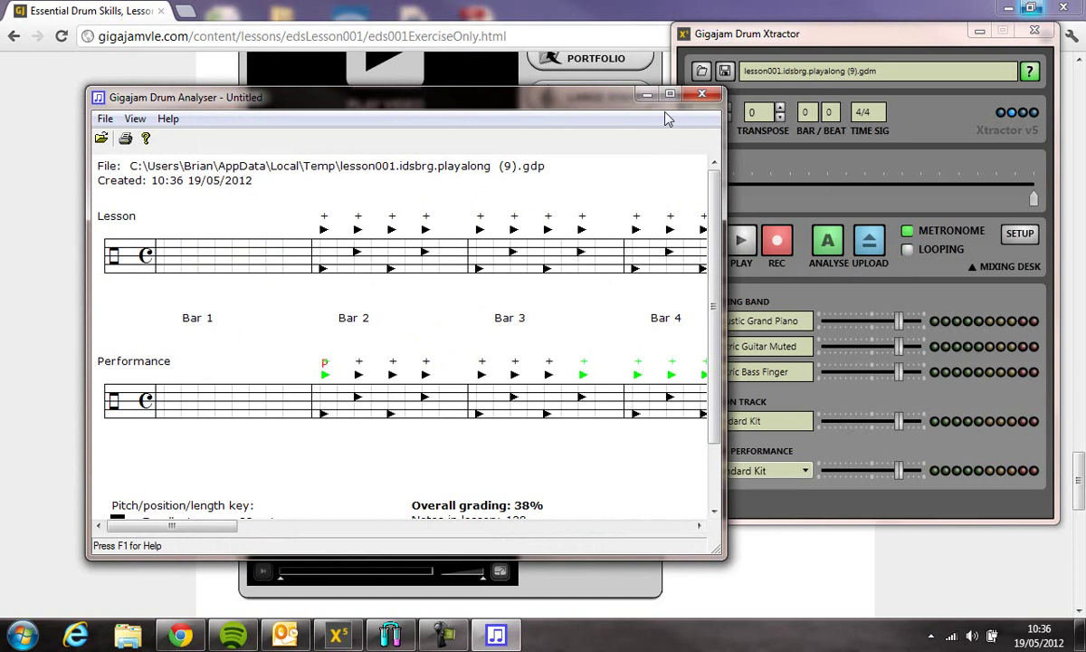
left_click(670, 94)
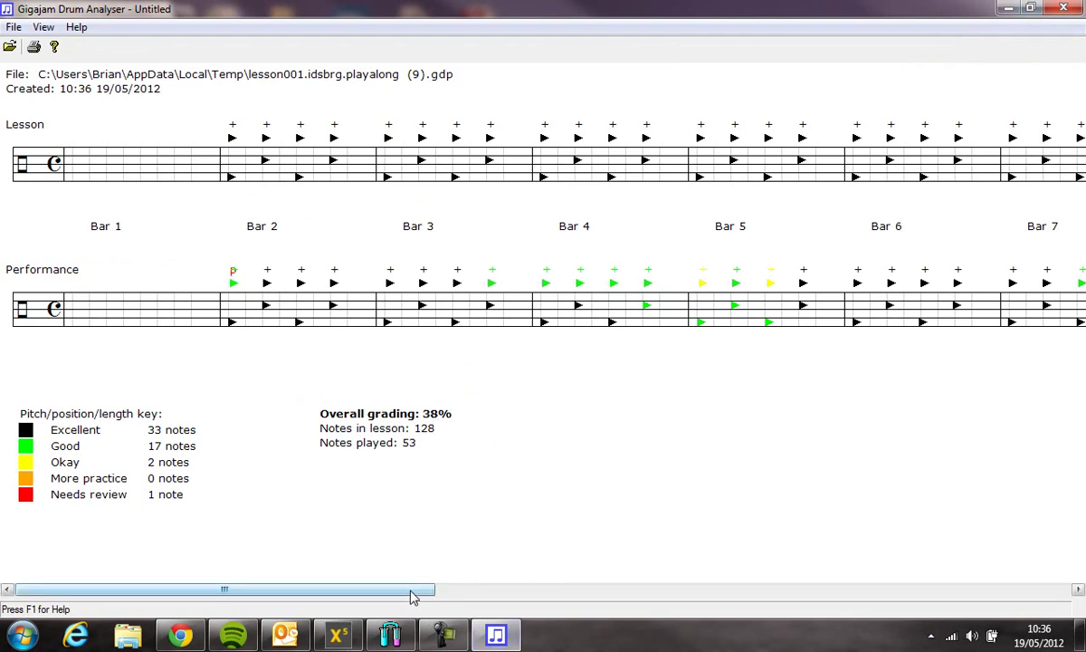
mouse_move(411, 595)
left_mouse_down()
mouse_move(623, 595)
mouse_move(404, 599)
left_mouse_up()
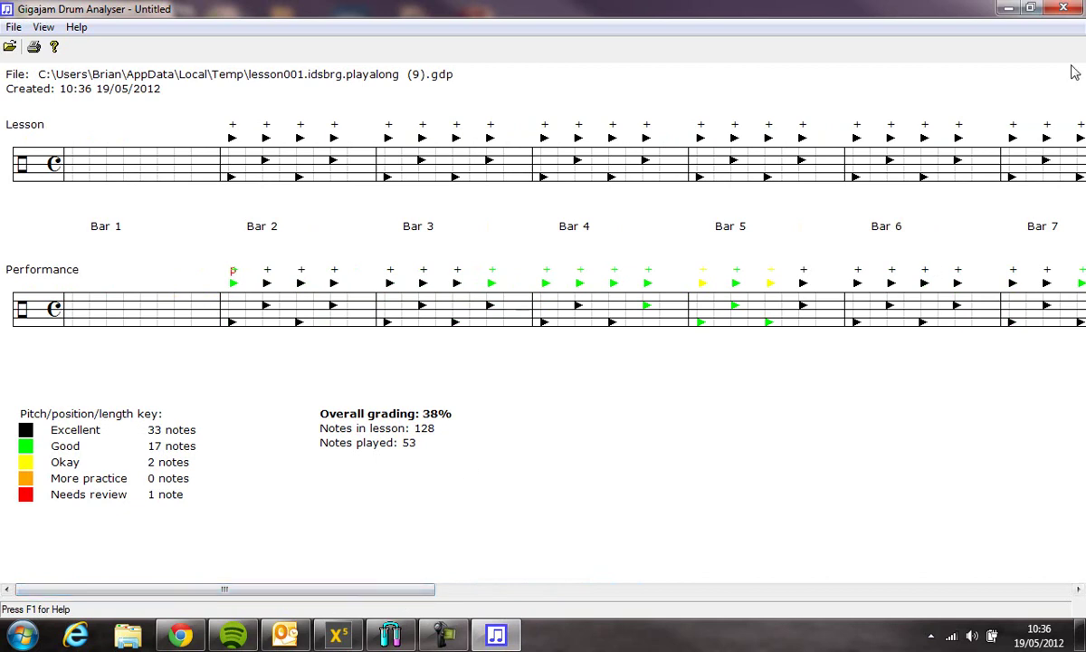
left_click(1064, 8)
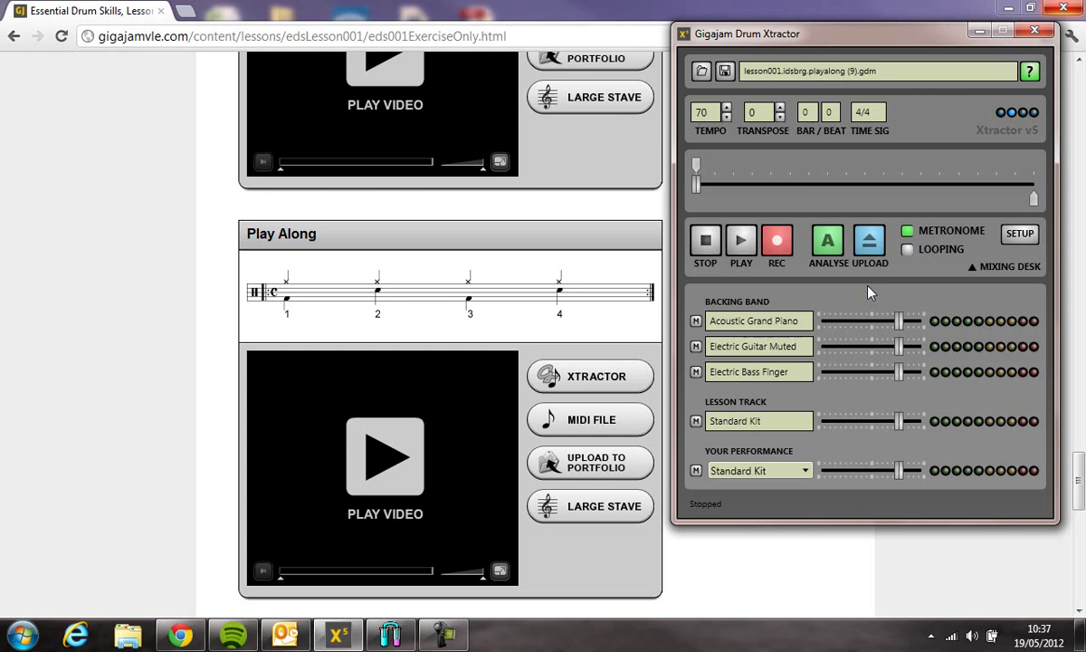
Step: Set input to Yamaha UX16-1 and output to XtractorSynth Port 1, then close Xtractor
left_click(1020, 234)
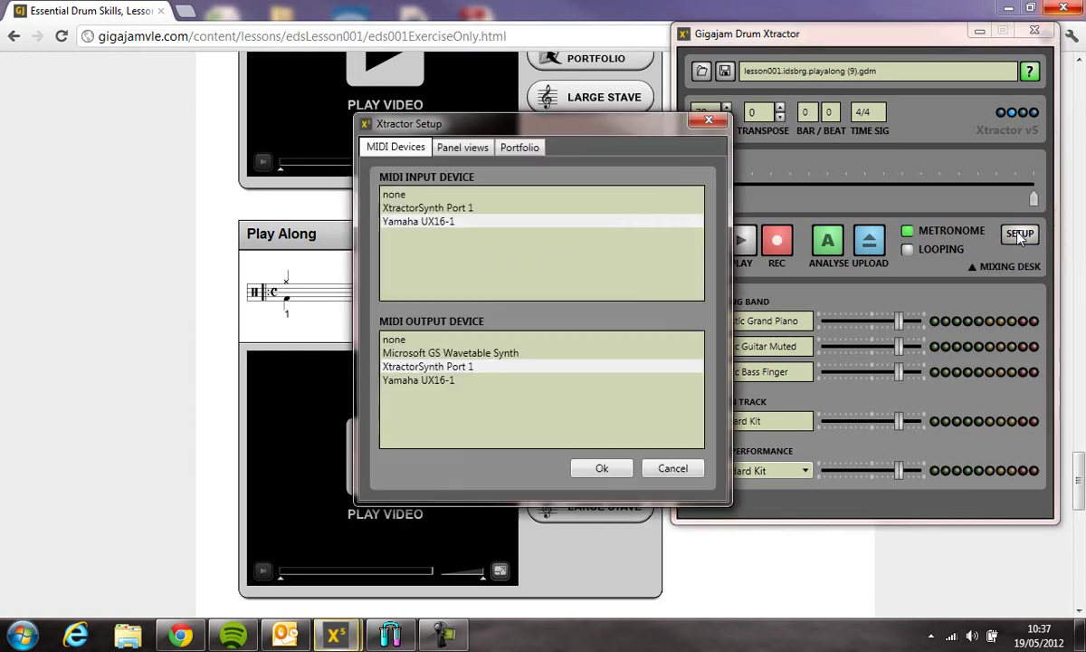
left_click(418, 222)
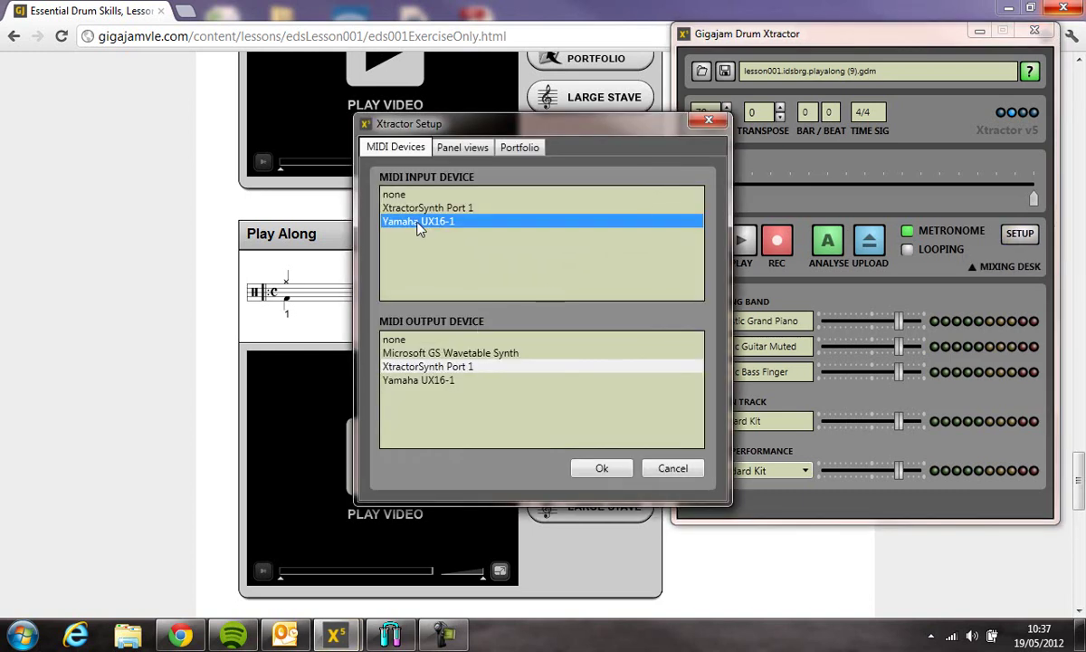
left_click(419, 367)
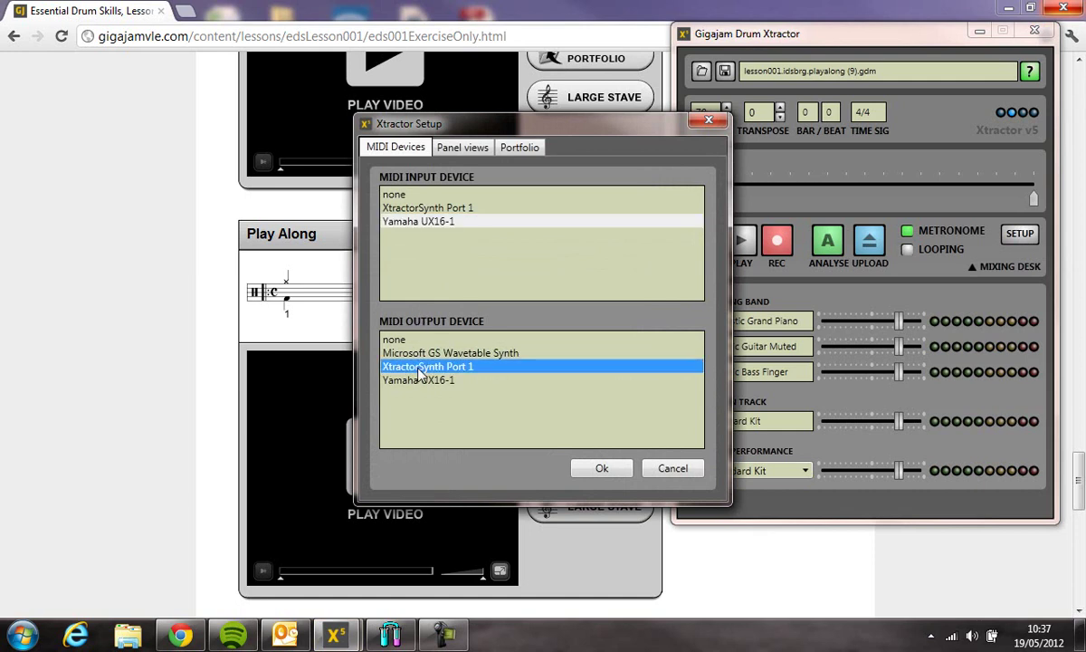
left_click(602, 469)
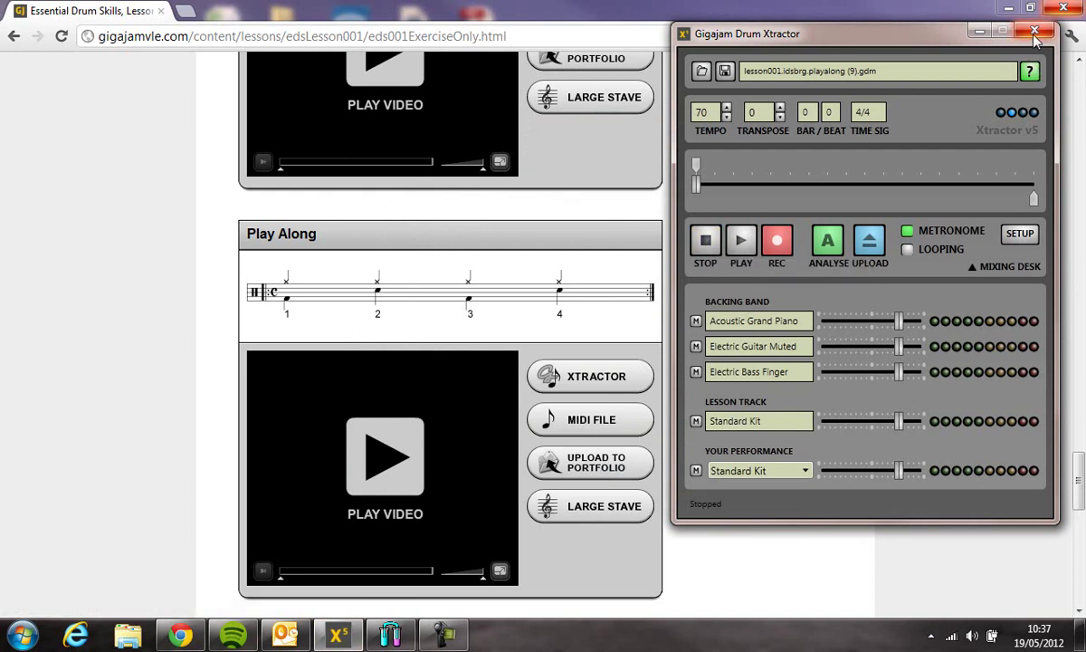
left_click(621, 391)
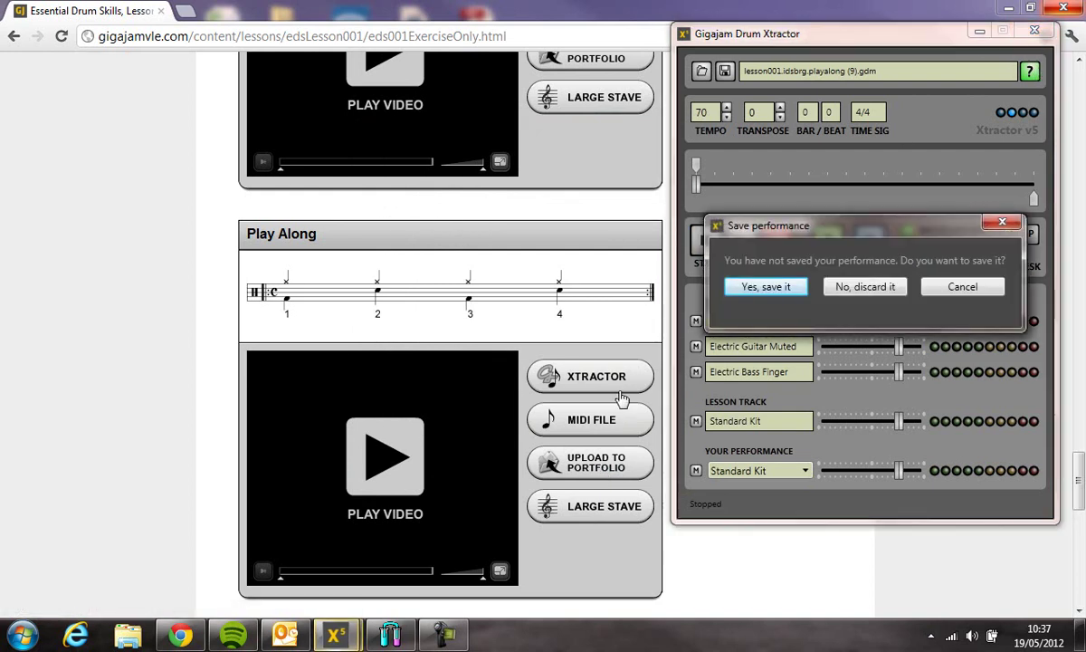
Step: Discard the unsaved take and open SyFonOne's Setup and Options from the system tray
left_click(850, 288)
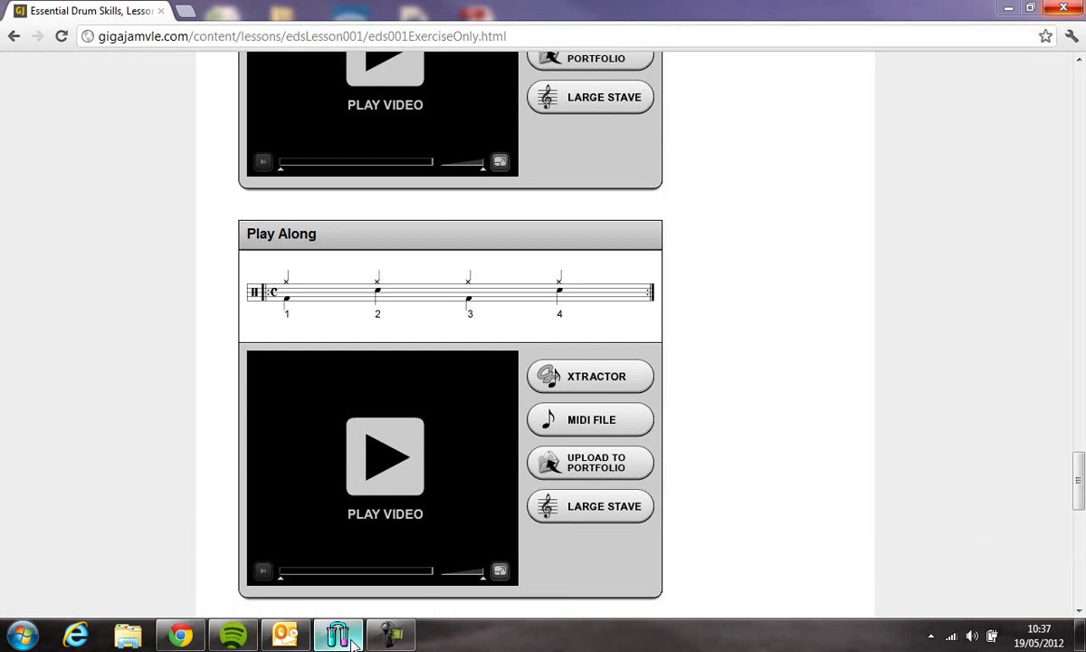
left_click(930, 635)
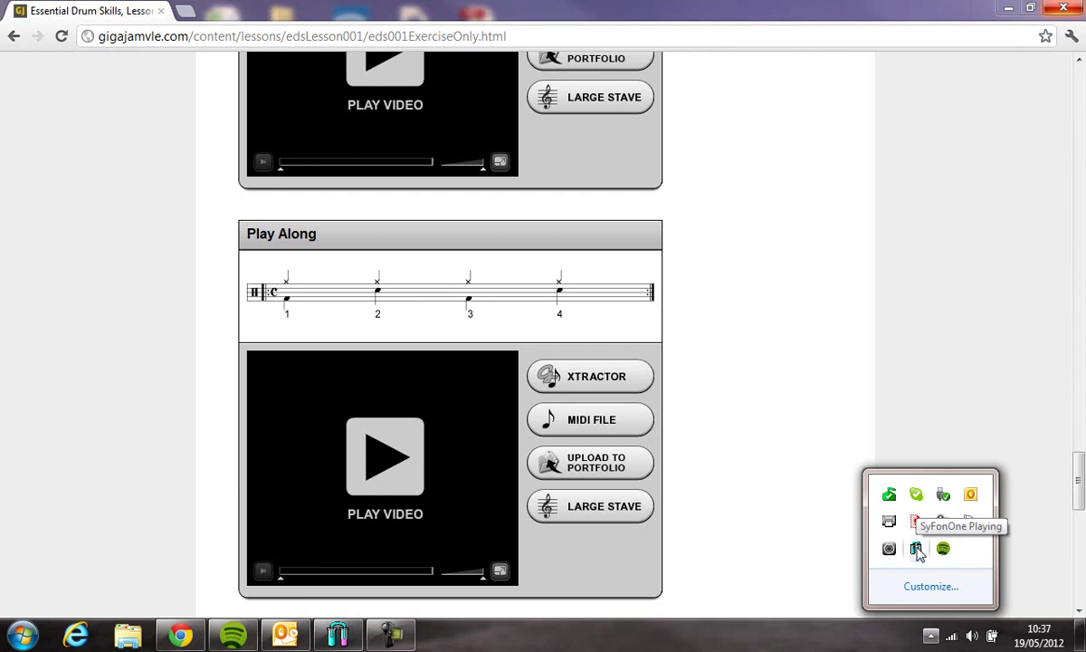
right_click(917, 550)
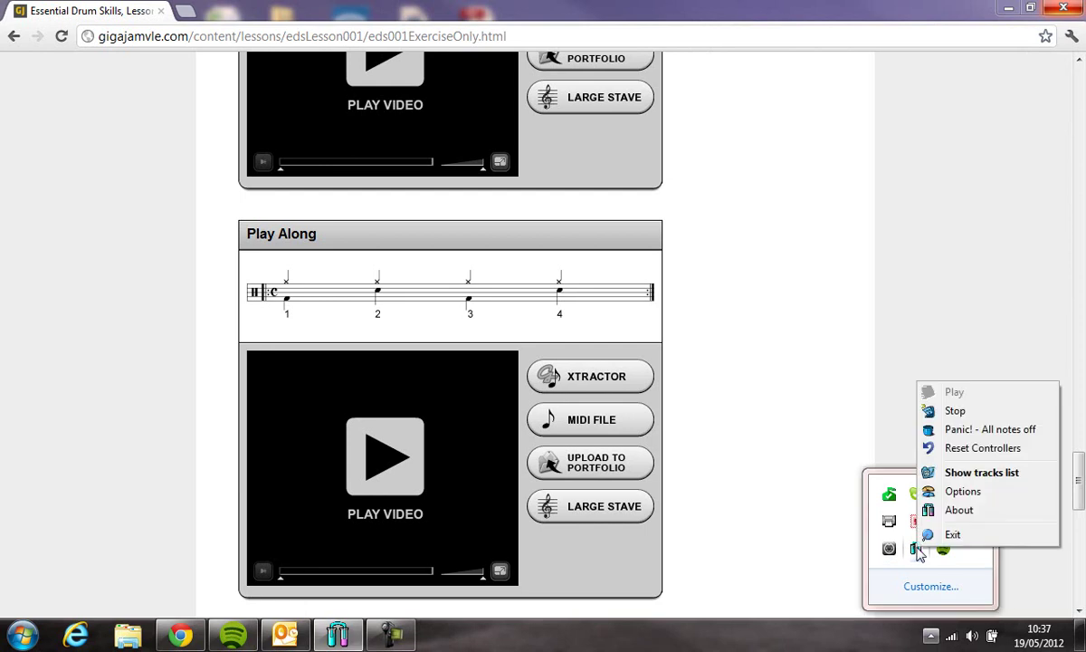
left_click(959, 492)
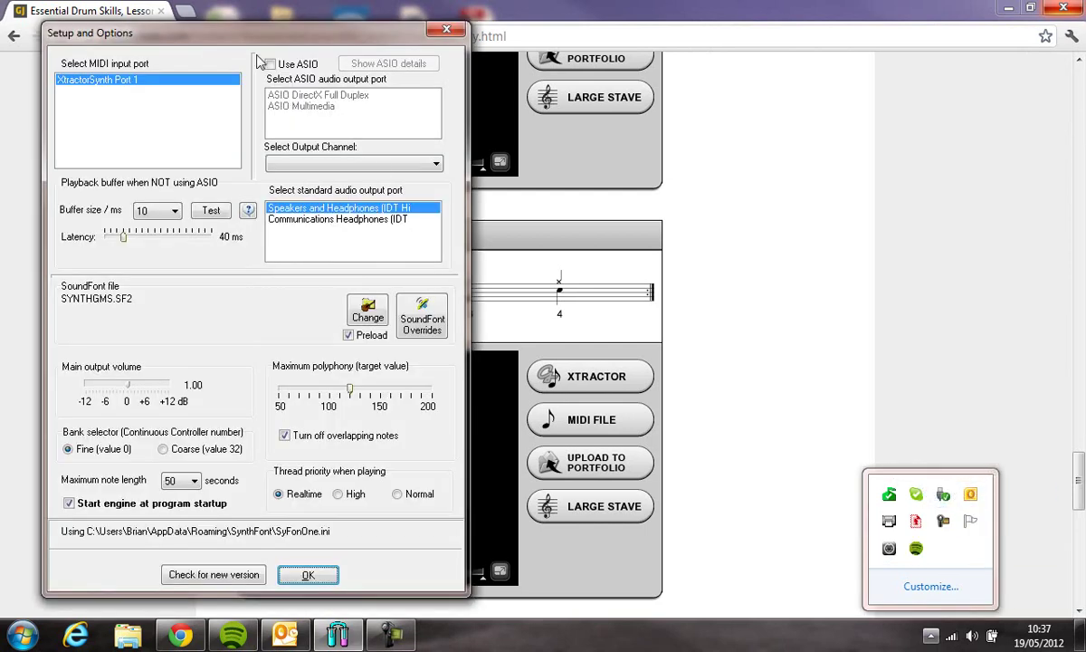
left_click_drag(227, 45, 523, 45)
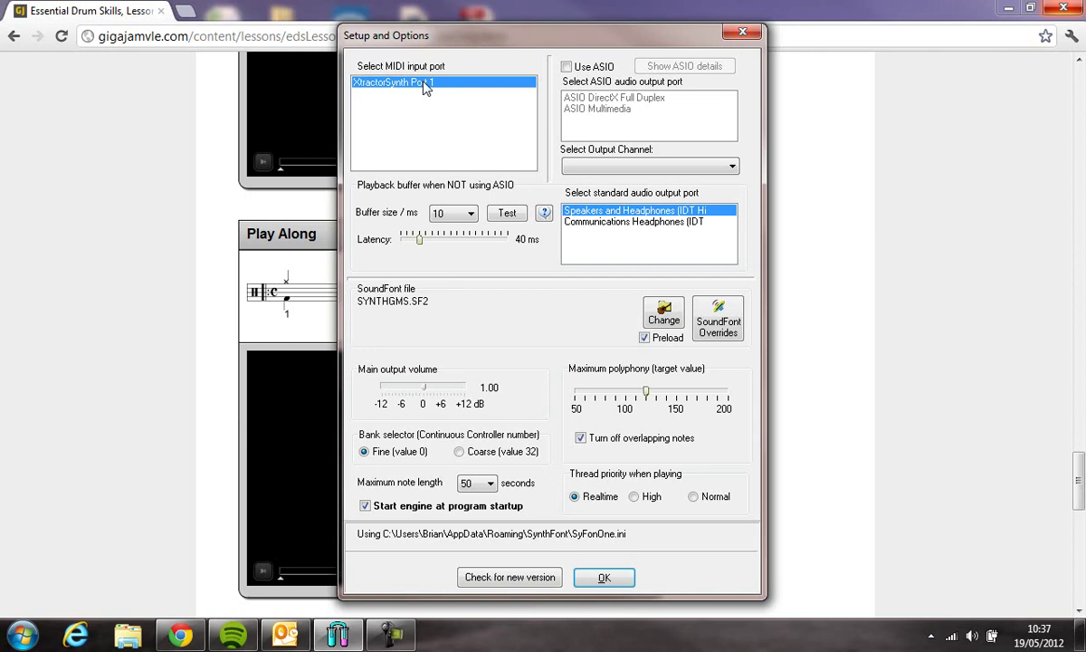
Step: Raise the SyFonOne latency to 70 ms and play a test tone
left_click(422, 242)
mouse_move(421, 243)
left_mouse_down()
mouse_move(403, 242)
mouse_move(459, 249)
mouse_move(441, 249)
left_mouse_up()
left_click(504, 217)
Step: Test the latency at 10, 20, 30 and 40 ms, settling on 40 ms
left_click_drag(439, 242, 400, 244)
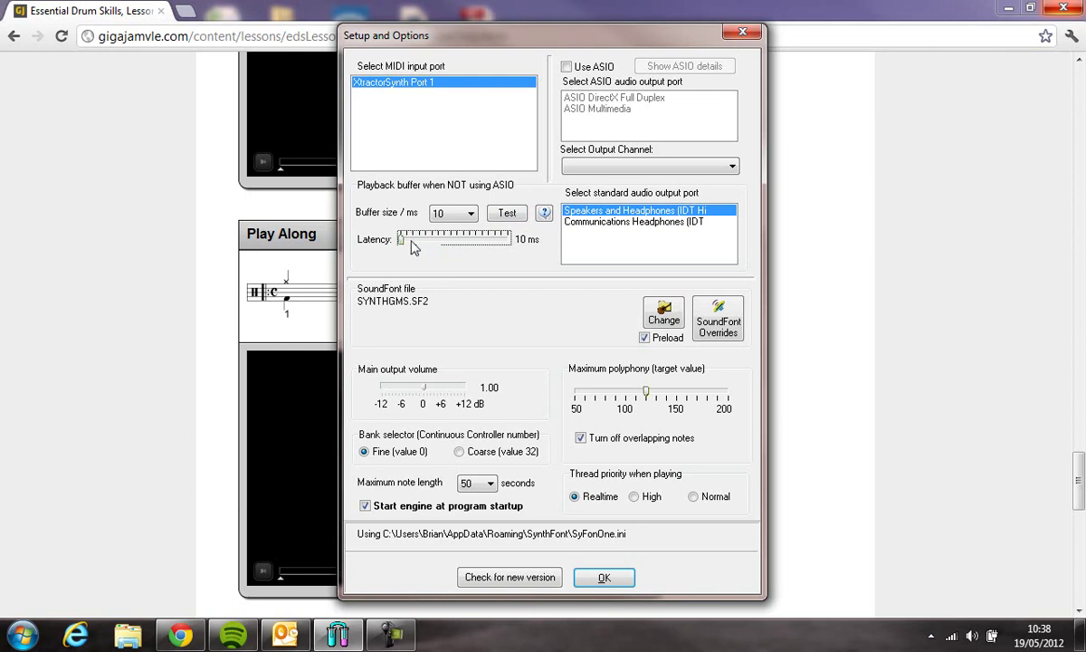
left_click(504, 217)
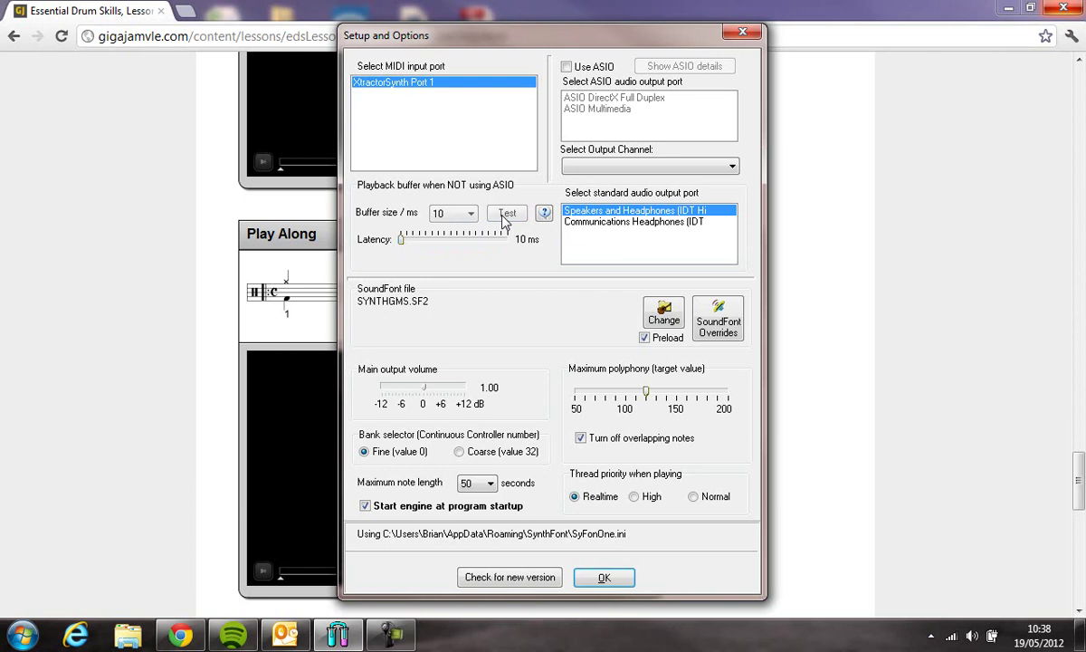
left_click_drag(402, 243, 408, 242)
left_click(497, 217)
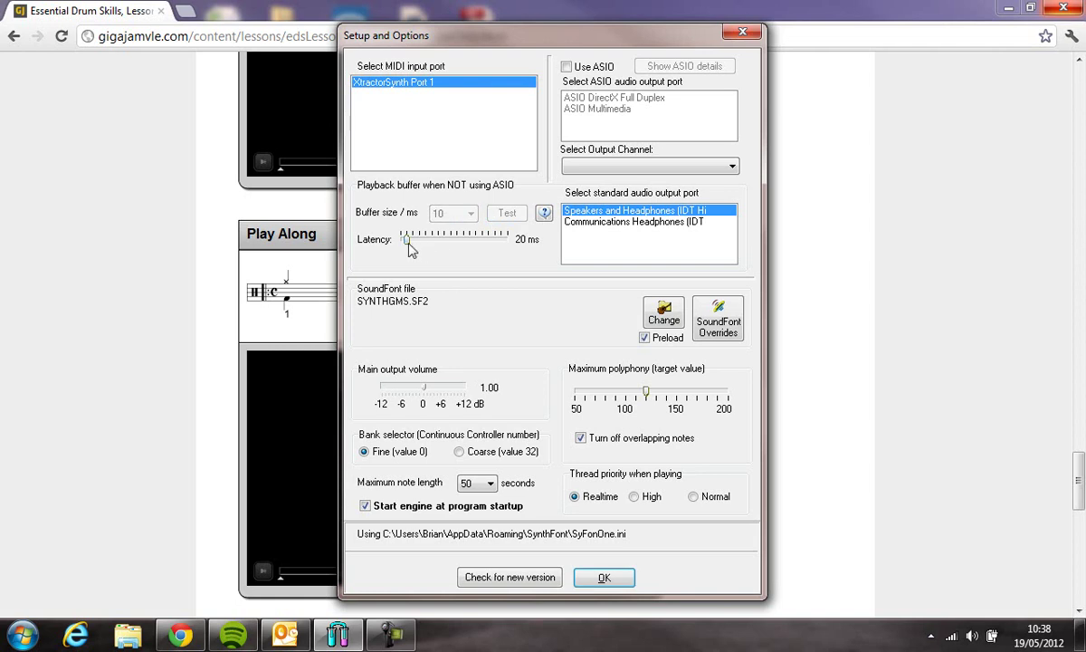
left_click(477, 233)
left_click(507, 214)
left_click_drag(414, 250, 420, 250)
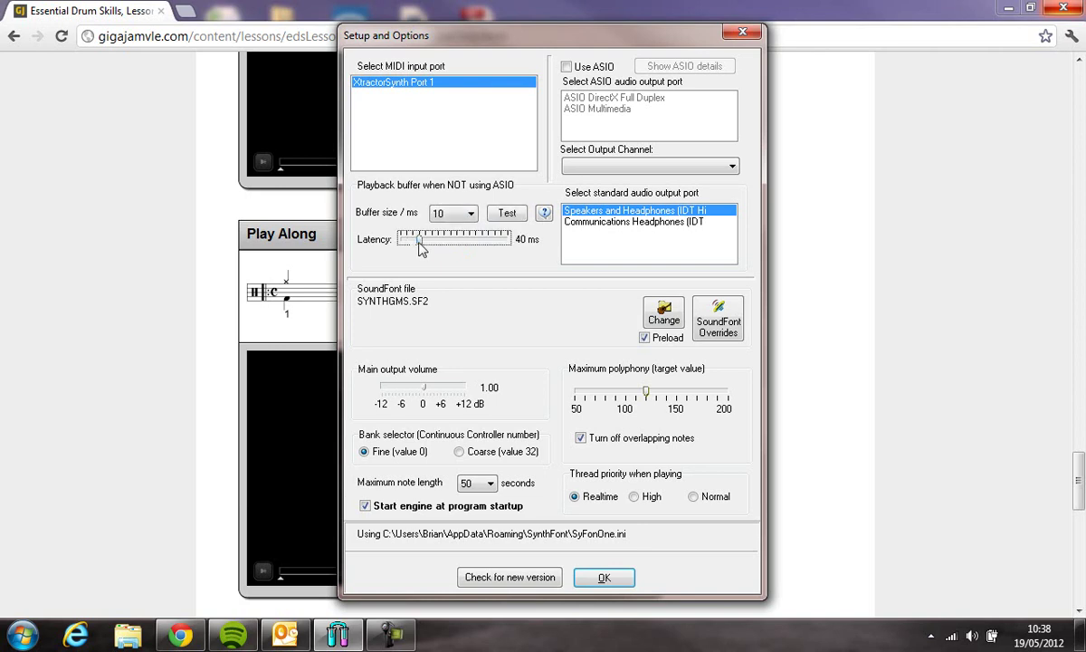
left_click(503, 216)
left_click(603, 577)
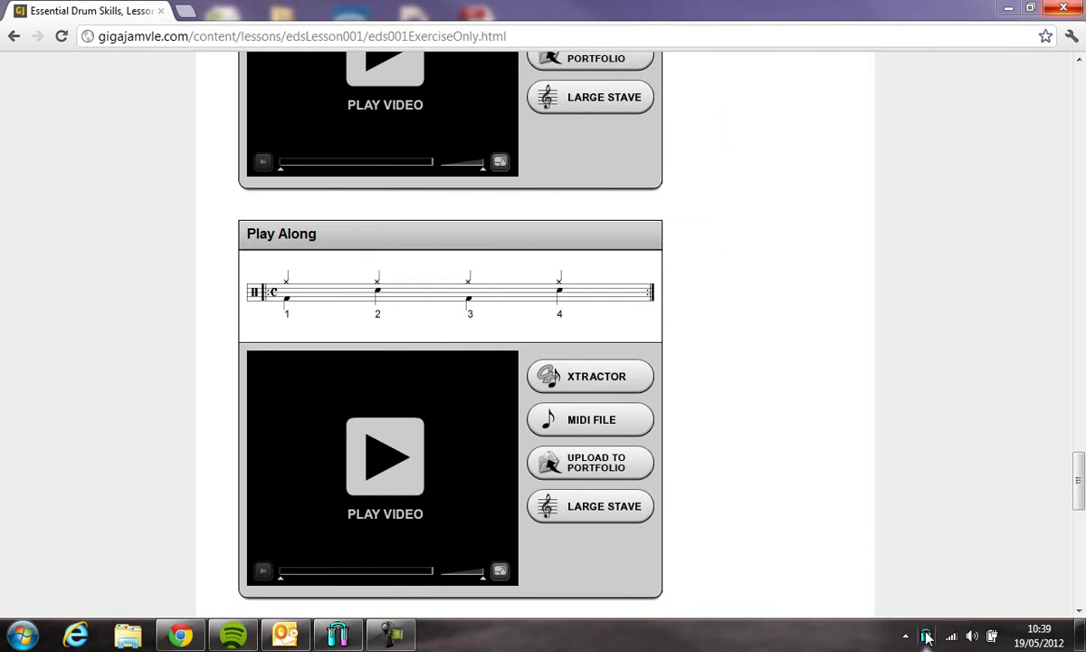
Step: Download the lesson001 play-along file, open it in Xtractor, and dismiss the input-device error
left_click(583, 379)
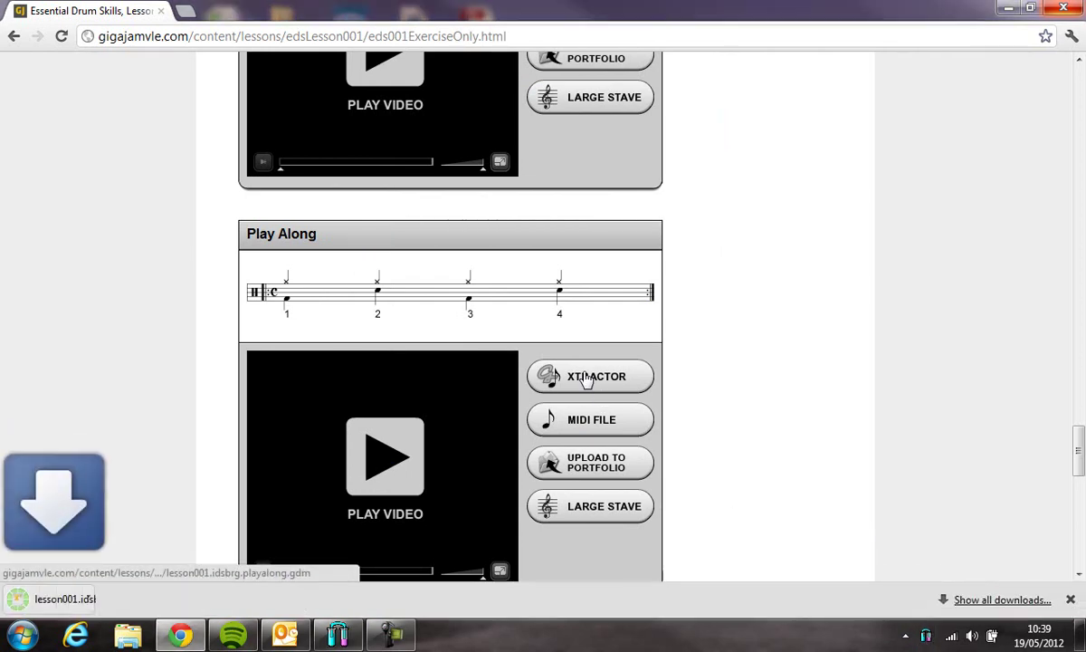
left_click(75, 599)
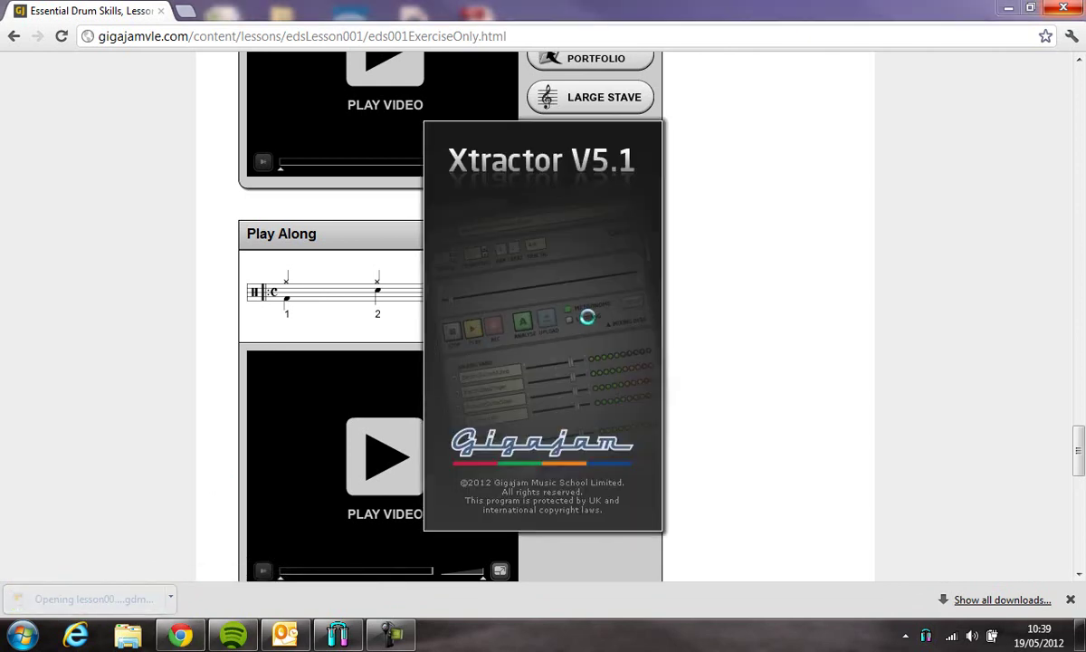
left_click(640, 371)
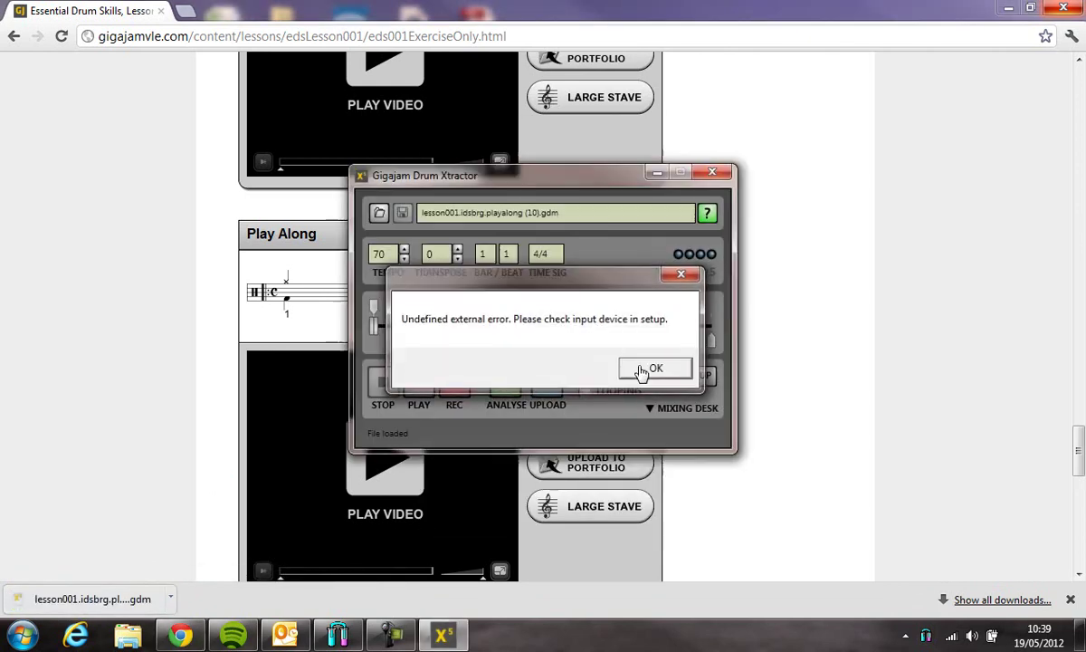
Step: Set MIDI input to Yamaha UX16-1 and output to XtractorSynth Port 1, uncovering the stave
left_click(703, 375)
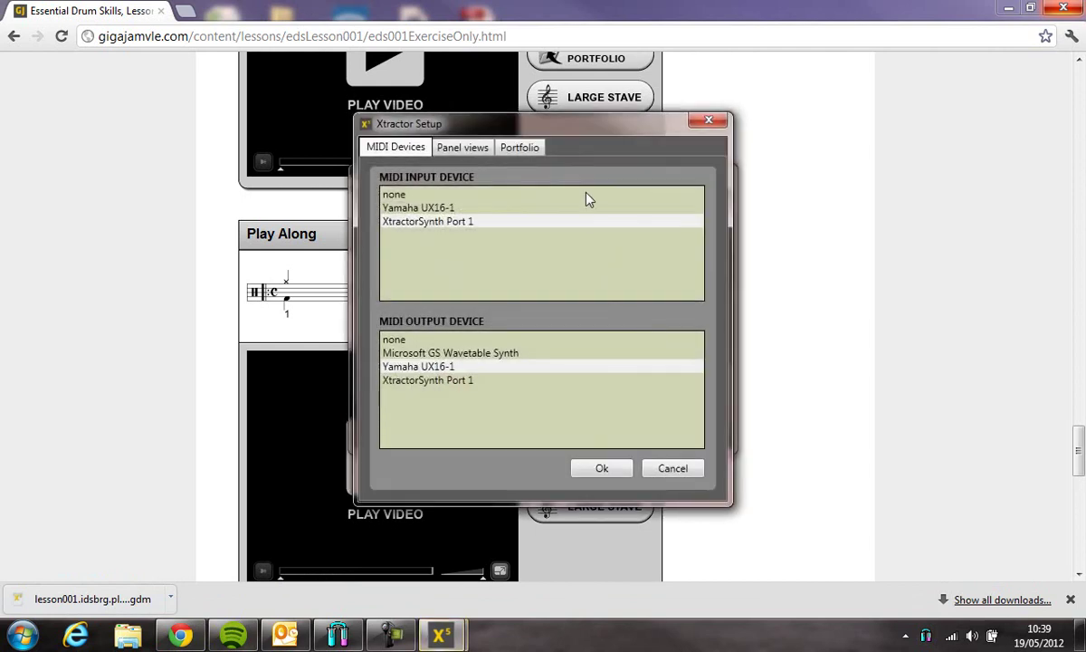
left_click(441, 228)
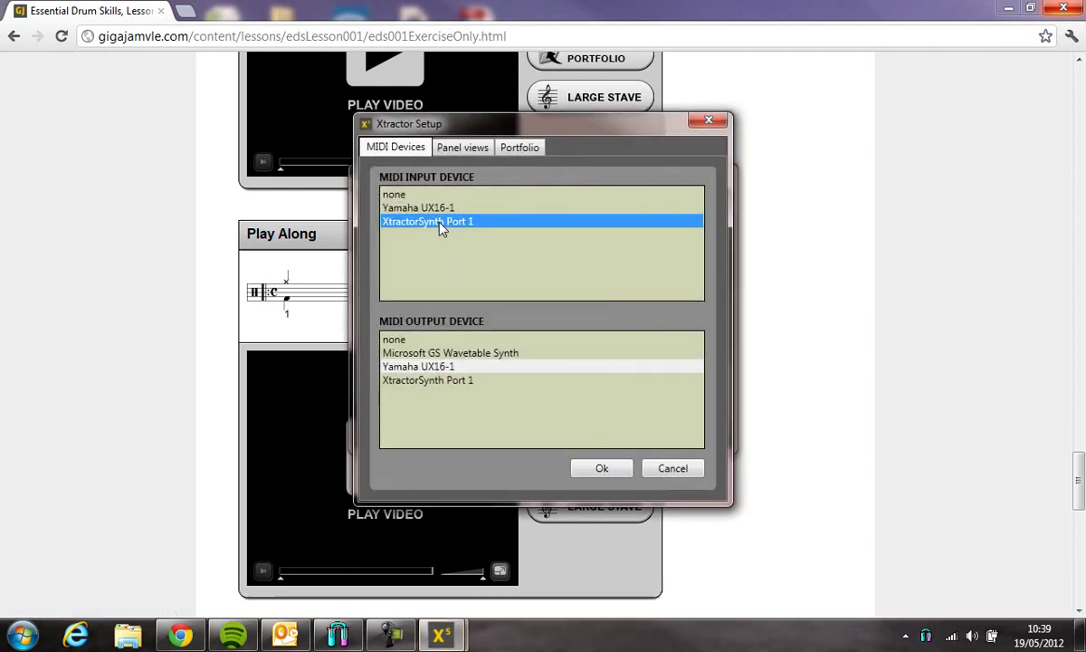
left_click(419, 208)
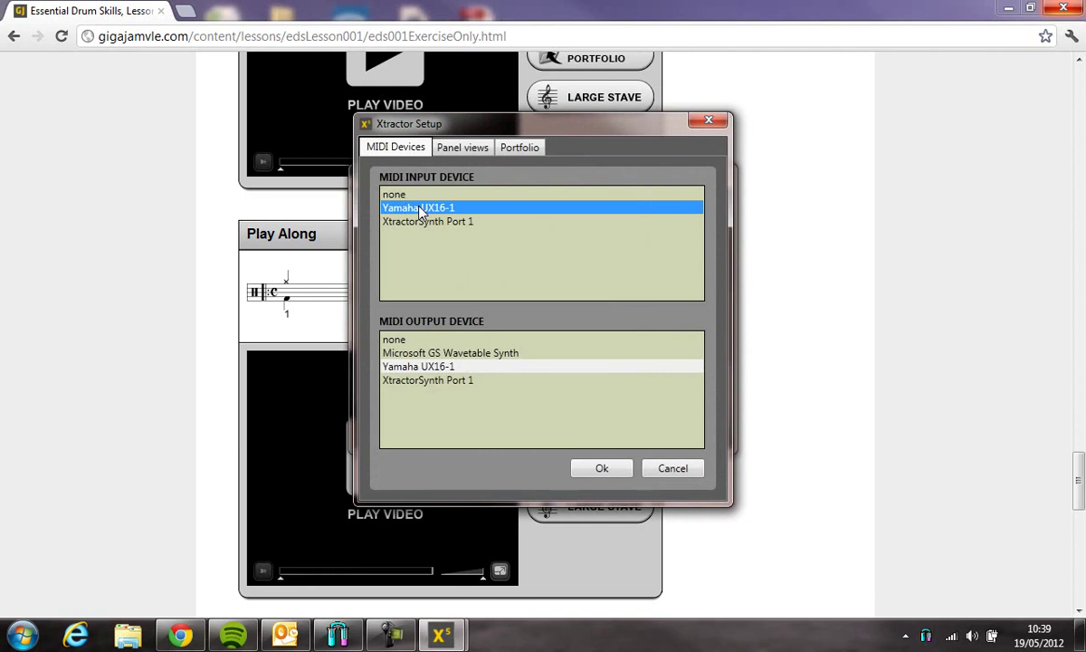
left_click(422, 381)
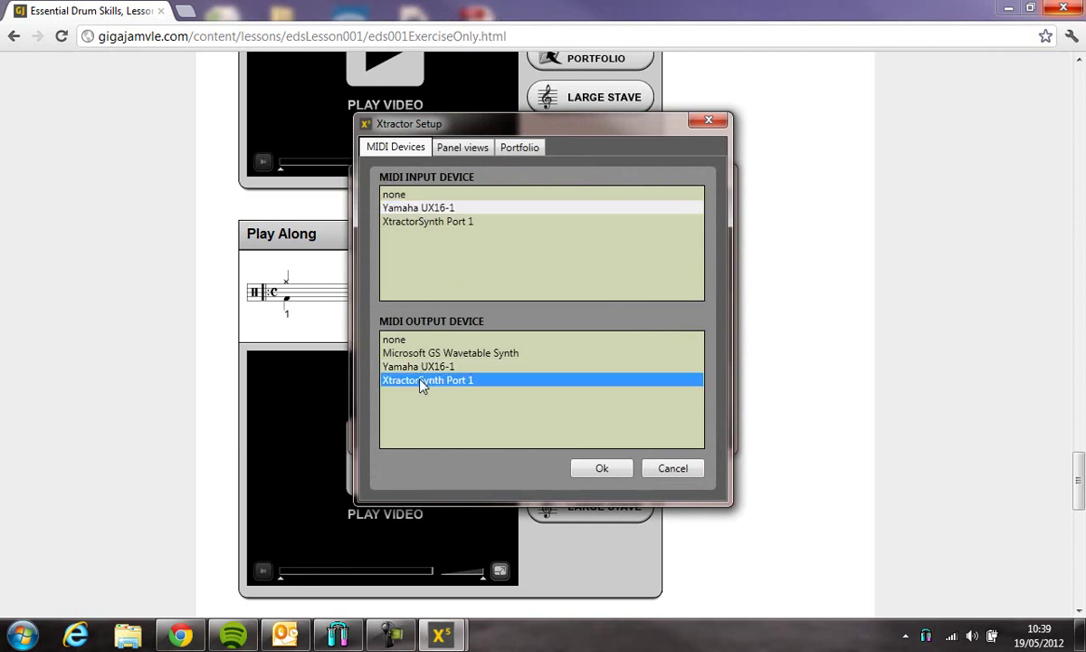
left_click(602, 469)
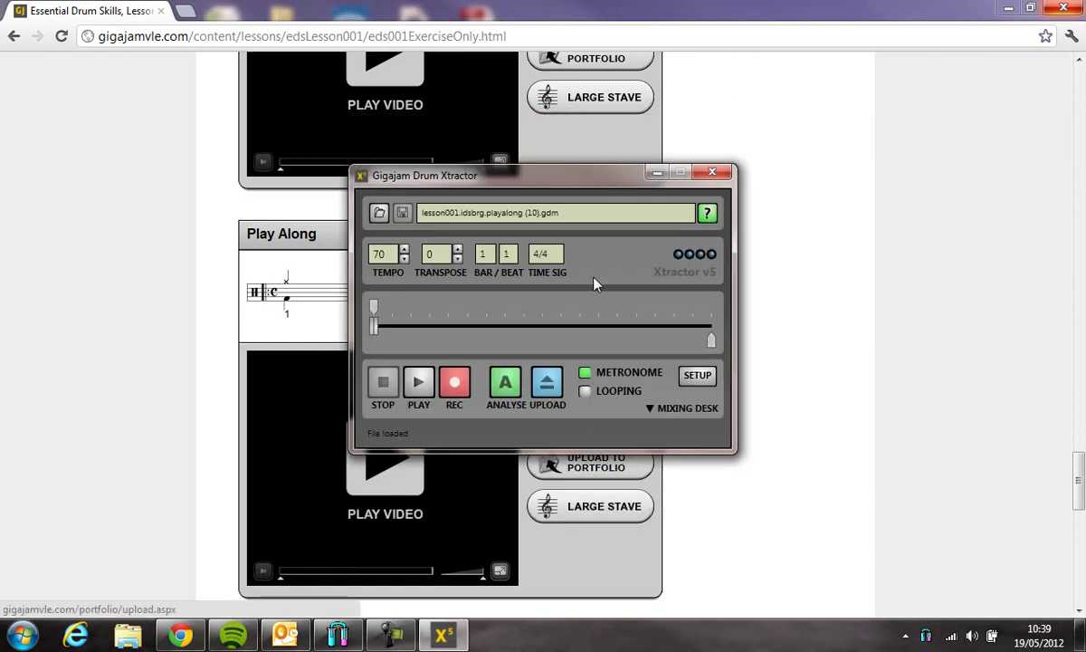
left_click_drag(571, 184, 884, 76)
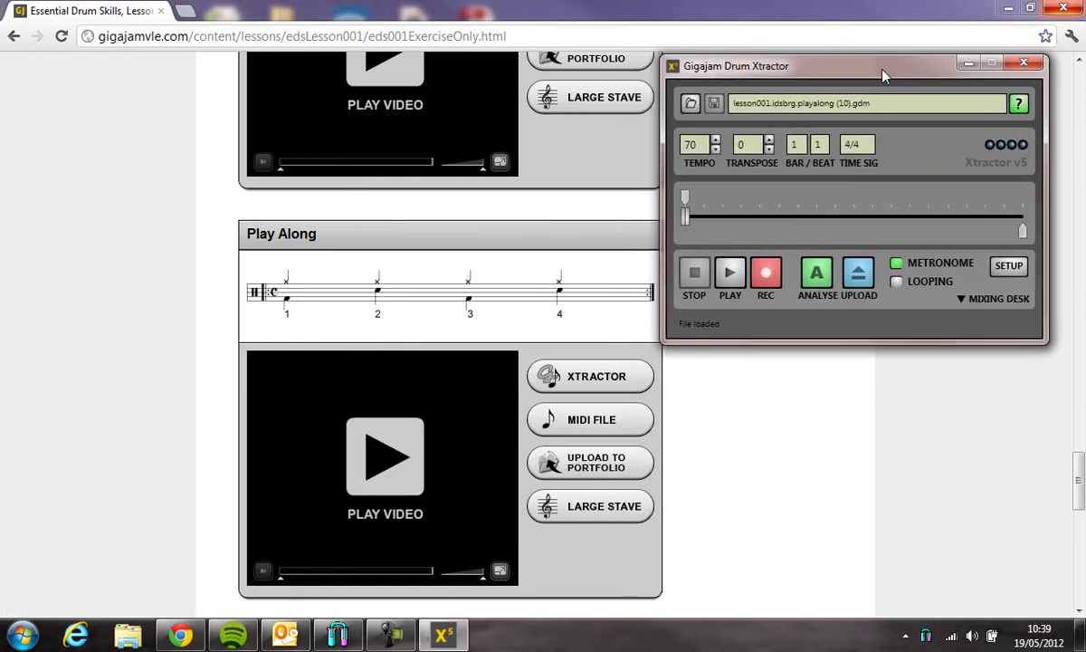